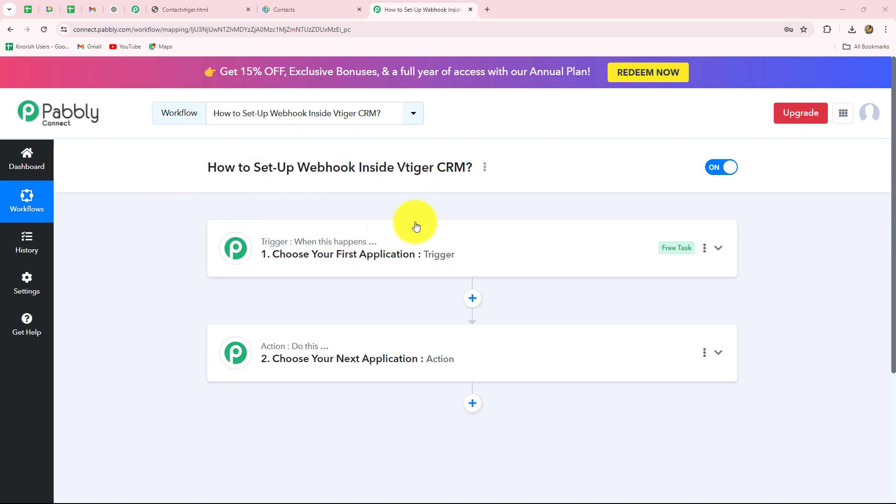
Switch between the Vtiger Contacts page and the Pabbly workflow to compare them.
click(292, 9)
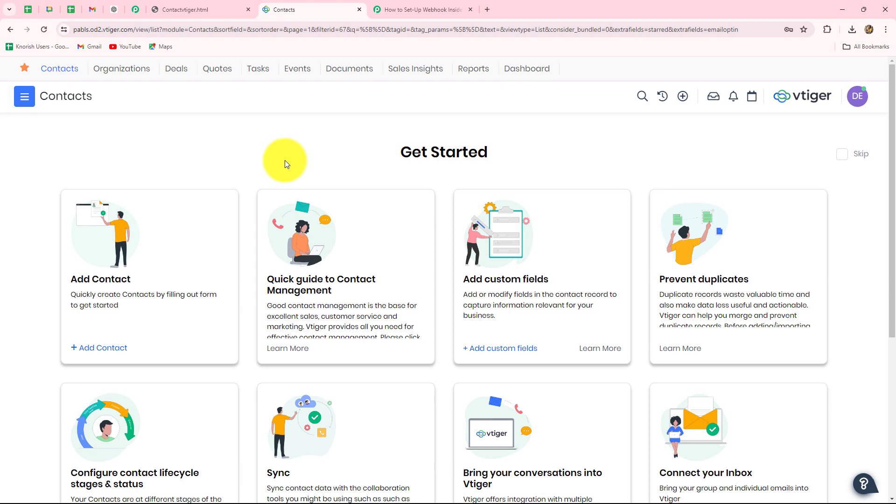
click(392, 9)
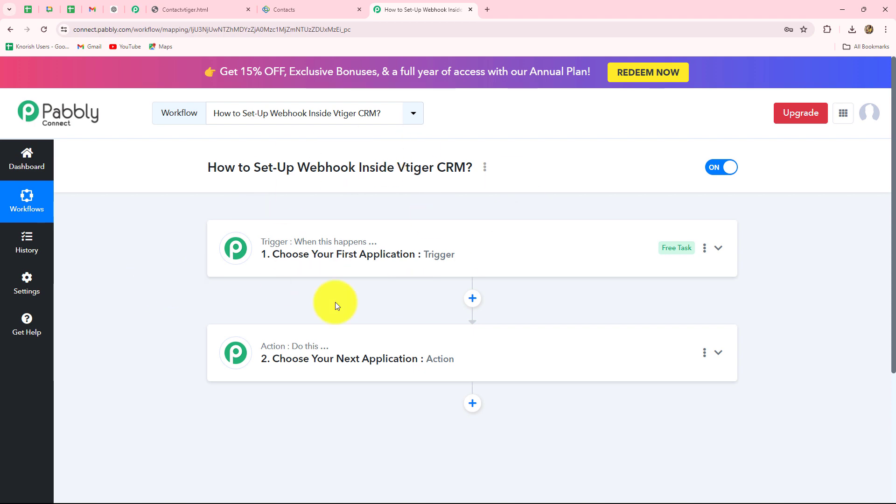
click(301, 7)
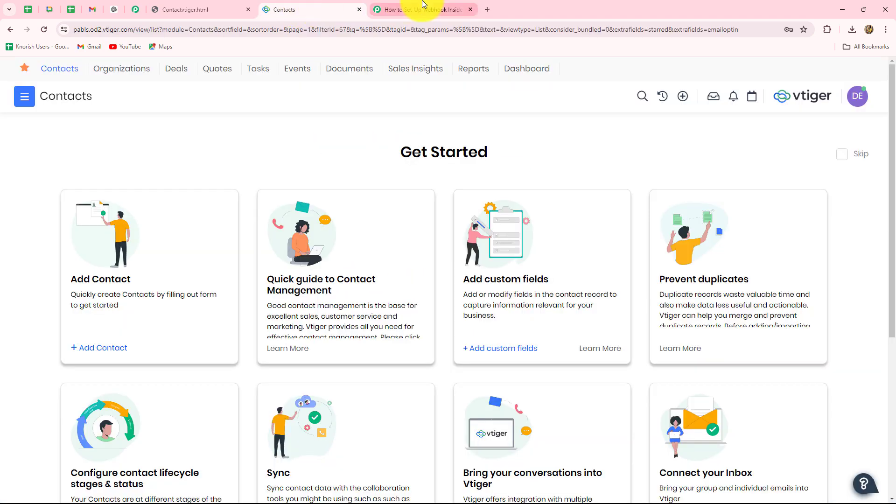
click(411, 9)
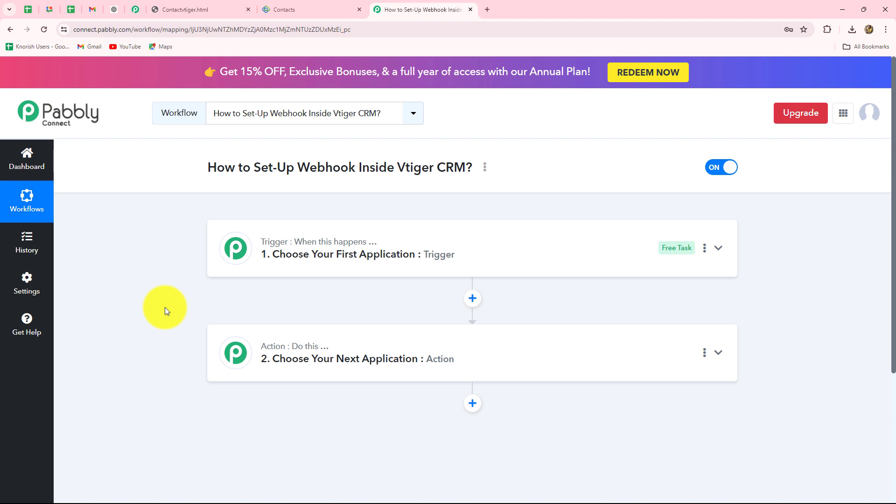
scroll(164, 307, down, 3)
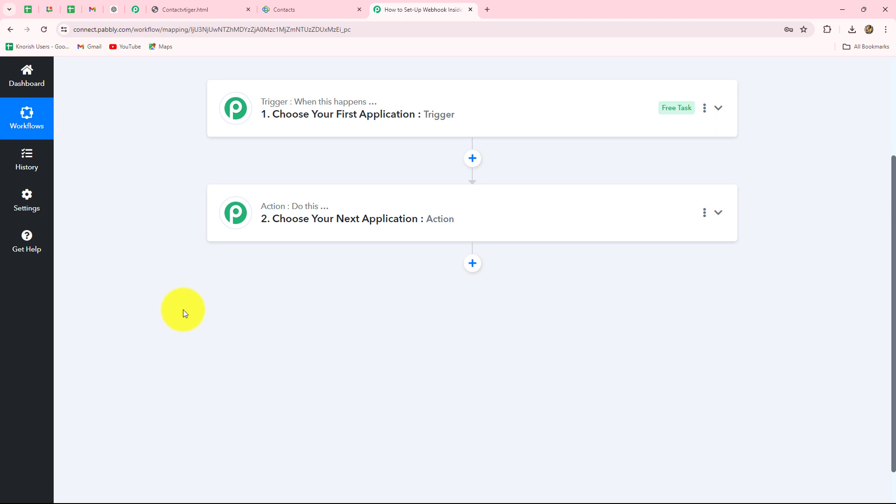
scroll(294, 315, up, 1)
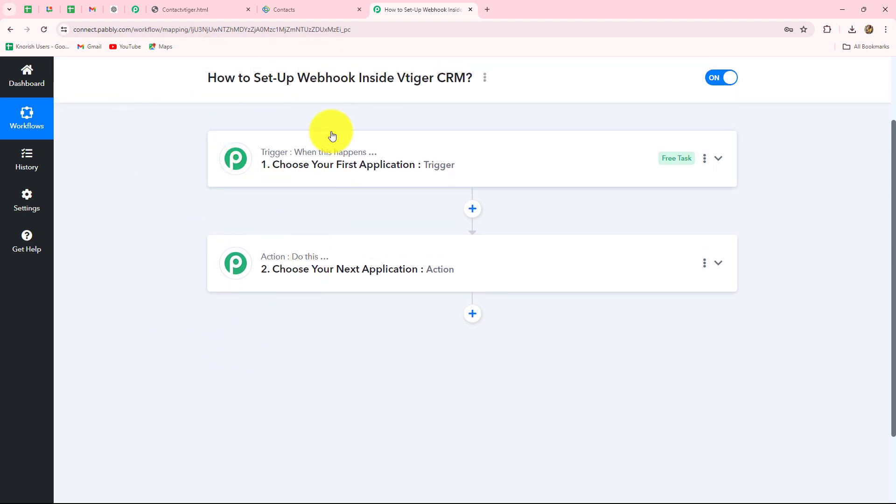
click(306, 8)
click(415, 9)
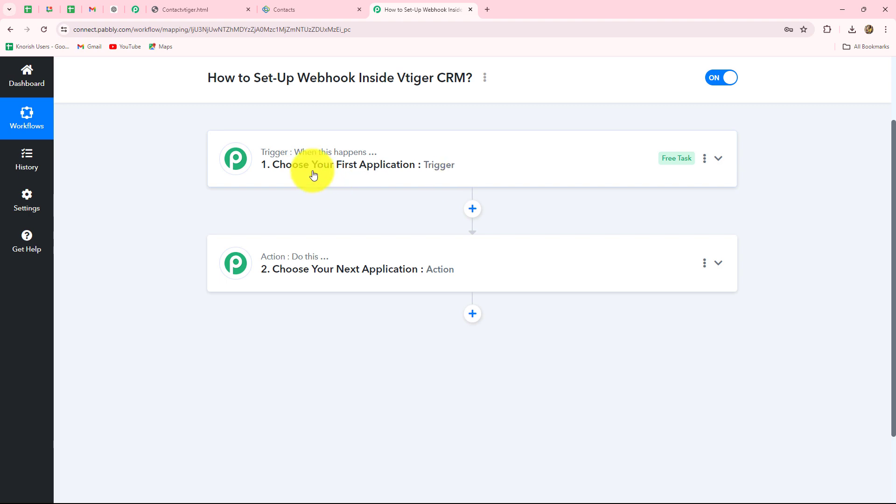
Search 'Vti' and choose Vtiger CRM as the app for trigger step 1.
click(307, 157)
scroll(281, 261, up, 2)
click(266, 314)
key(Caps_Lock)
text(Vti)
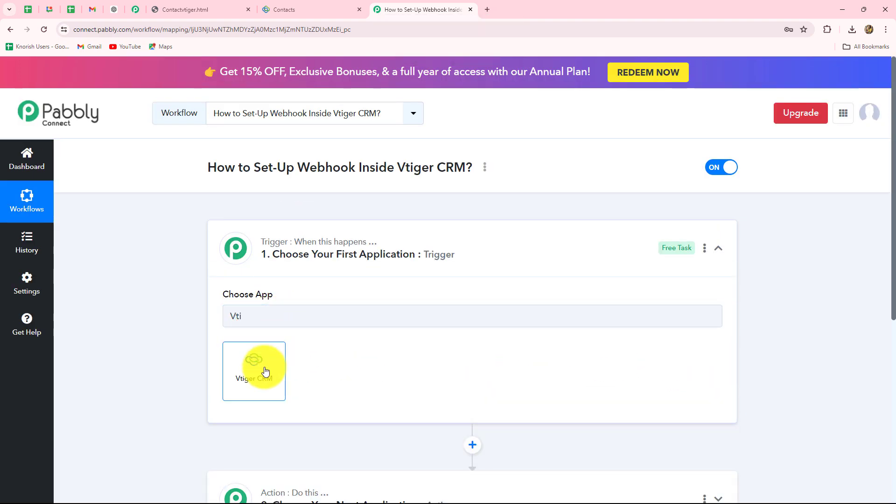
click(262, 369)
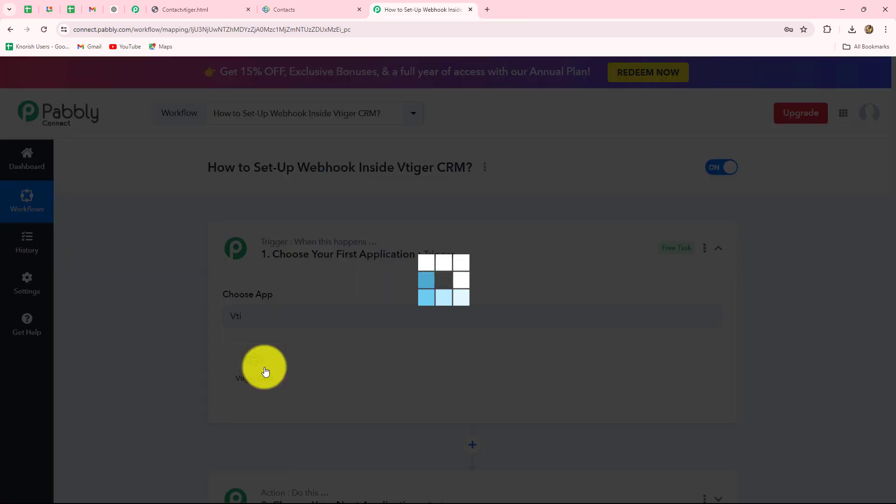
Open the Trigger Event dropdown to list Vtiger CRM's trigger events.
scroll(258, 372, down, 3)
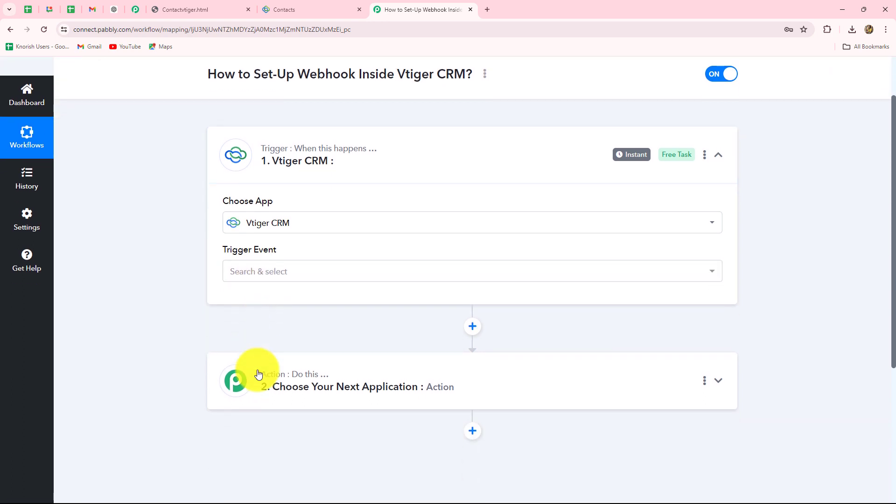
click(263, 230)
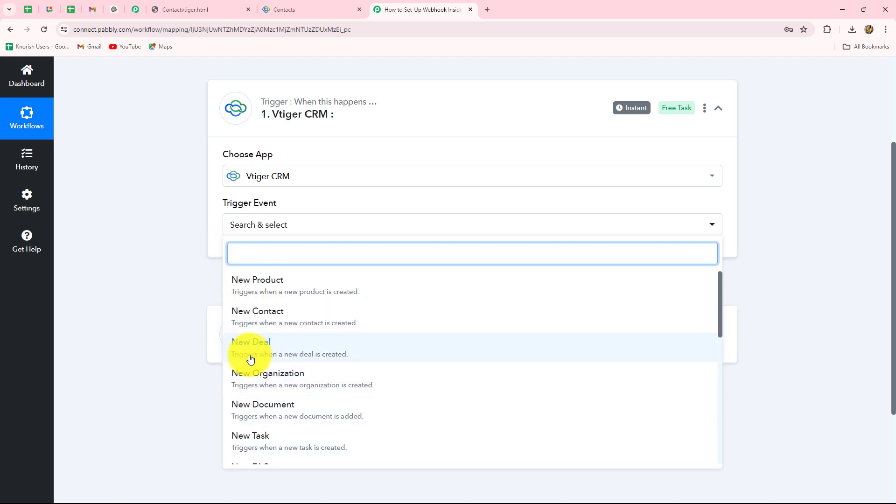
scroll(281, 390, down, 6)
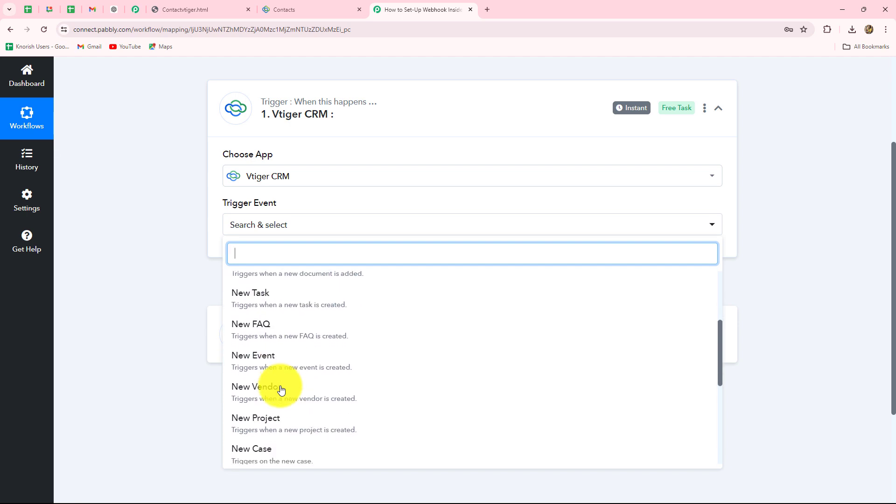
scroll(281, 390, up, 4)
scroll(281, 390, up, 2)
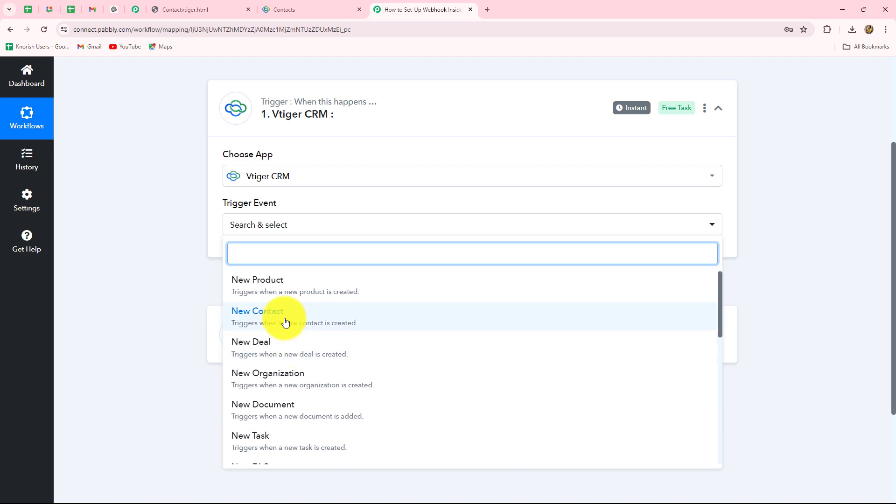
Pick New Contact as the trigger event and copy its webhook URL to start waiting.
click(287, 323)
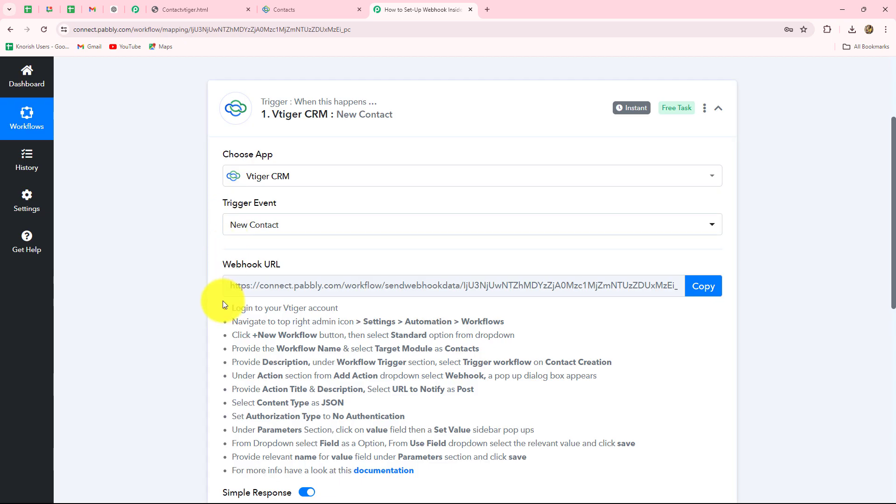
scroll(633, 348, down, 1)
scroll(633, 349, down, 2)
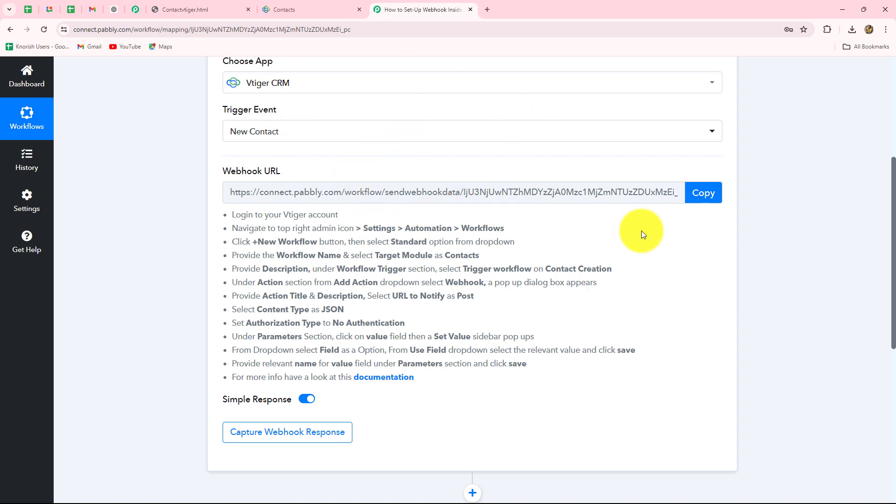
scroll(642, 231, up, 2)
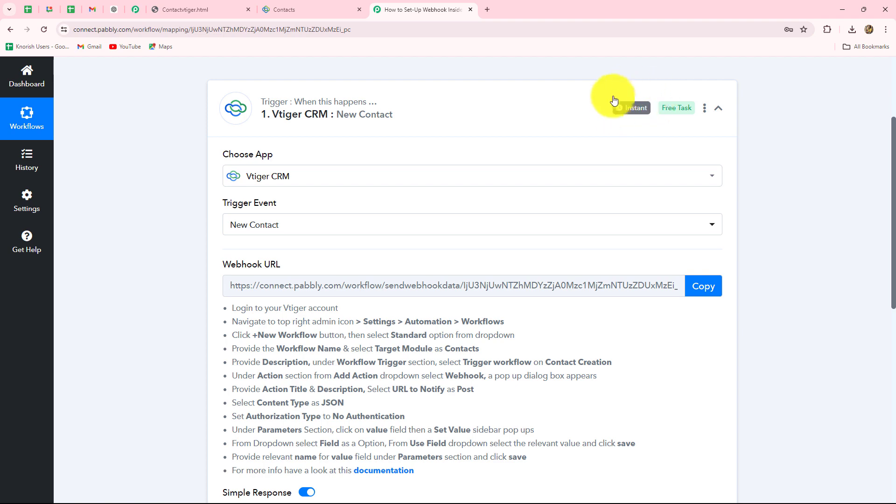
scroll(568, 237, down, 3)
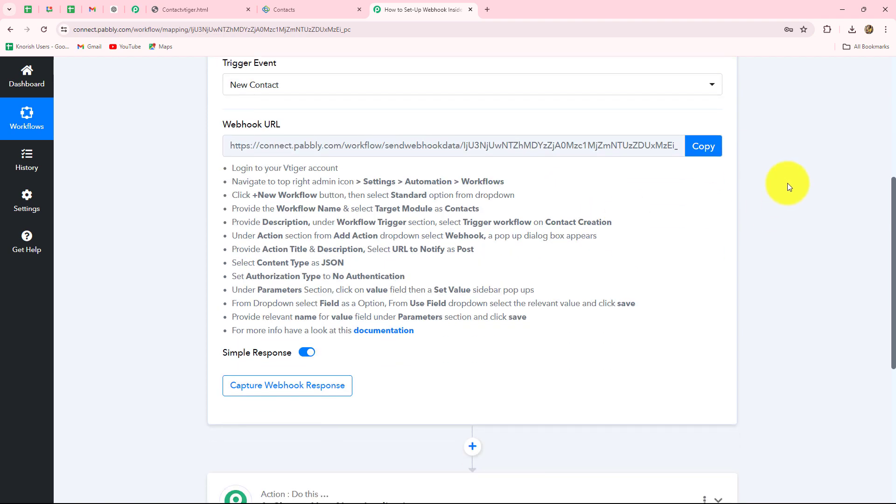
click(705, 147)
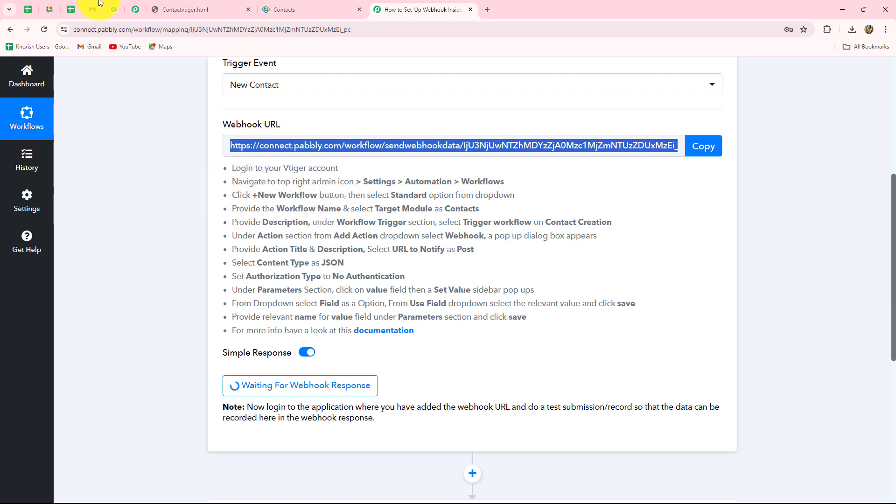
In the Vtiger tab, open Settings from the account menu.
click(286, 9)
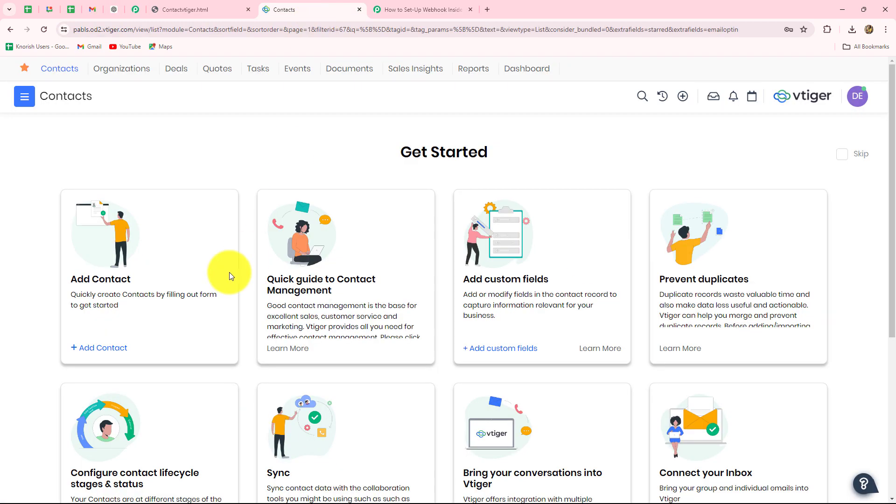
click(857, 98)
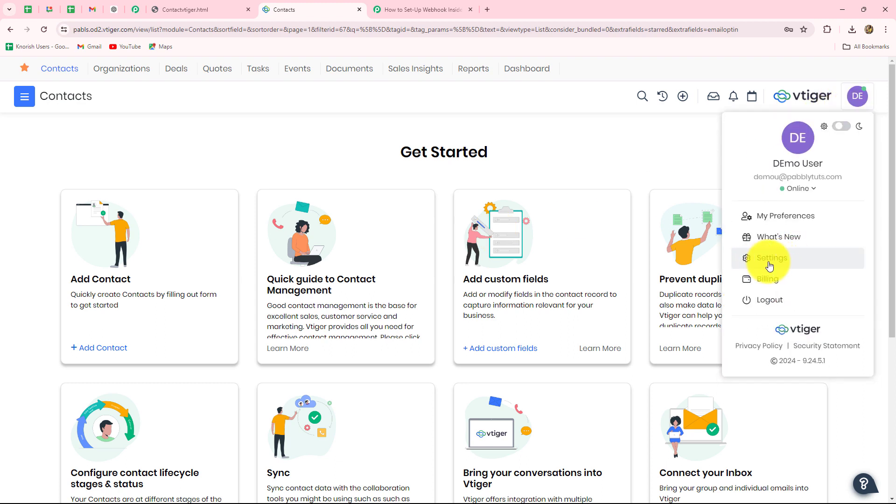
click(771, 260)
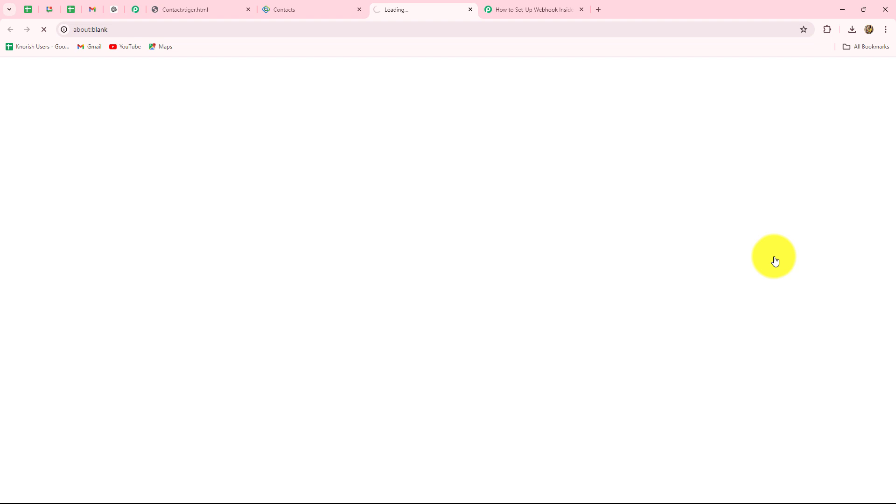
scroll(374, 251, down, 2)
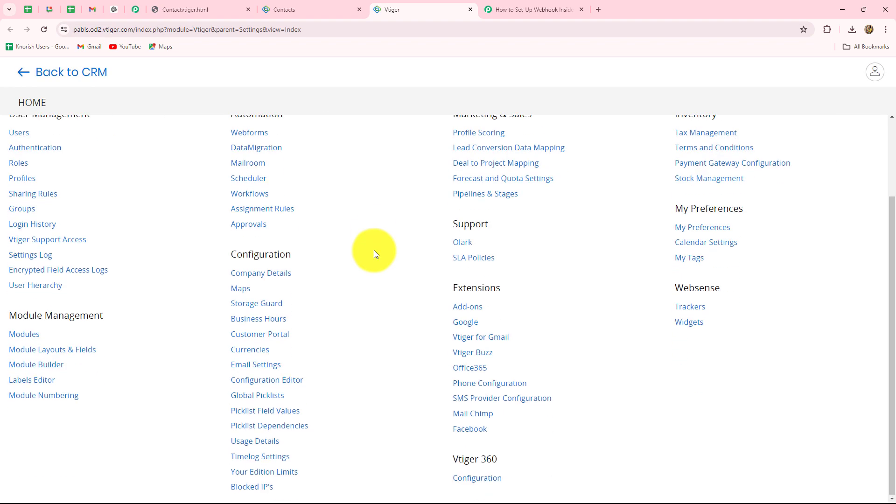
scroll(374, 250, up, 2)
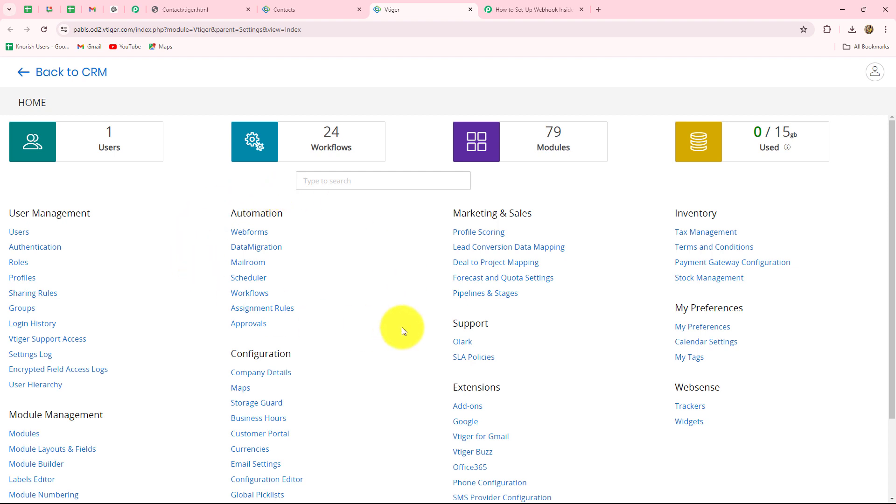
Go to Workflows and create a New Workflow of the Standard type.
click(248, 299)
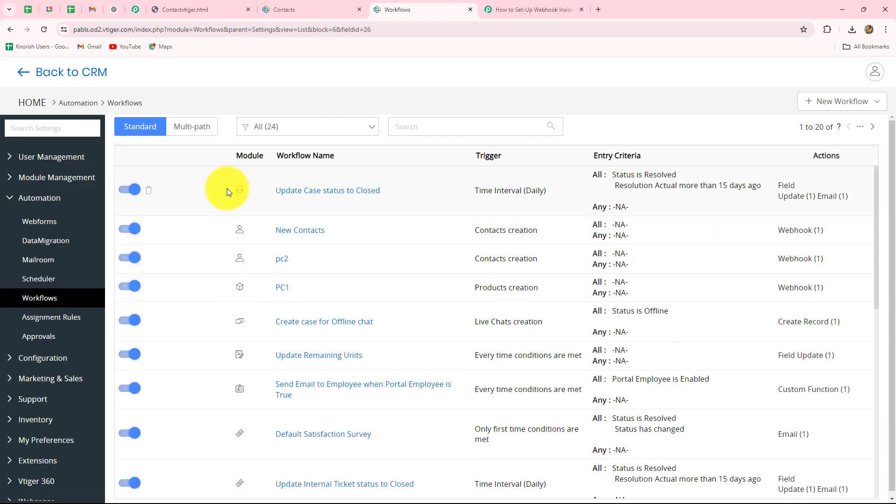
scroll(246, 379, down, 2)
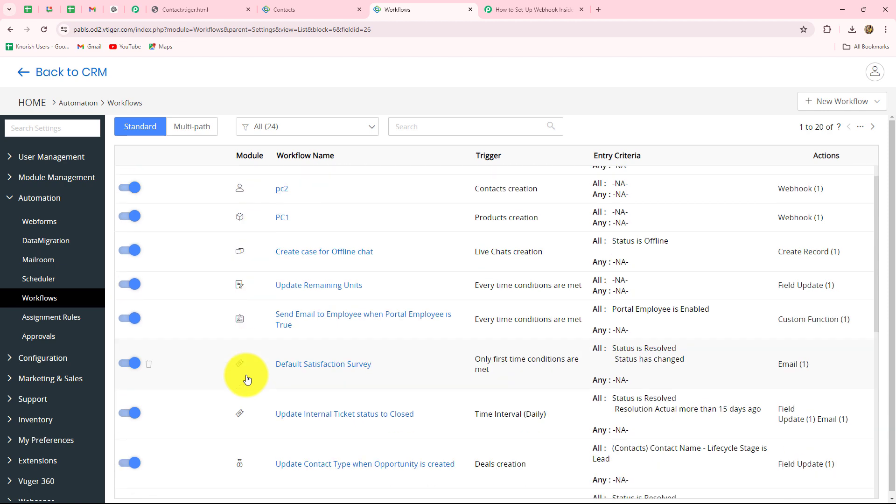
scroll(248, 379, up, 2)
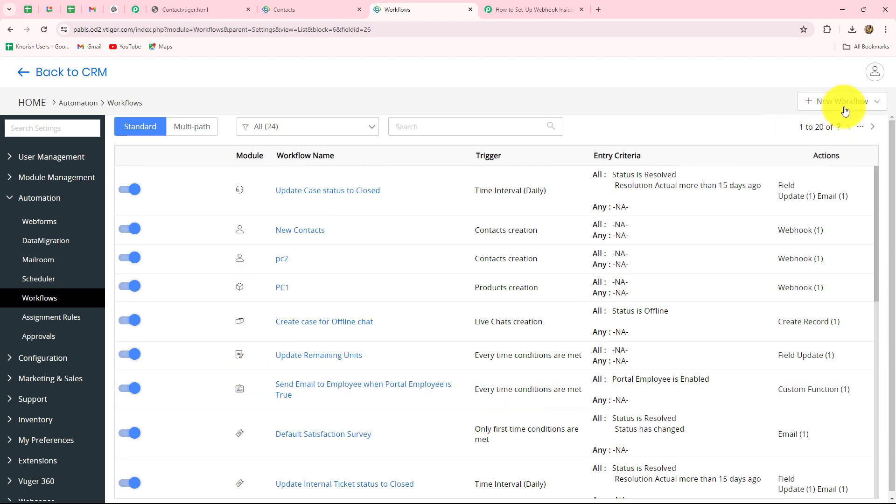
click(847, 103)
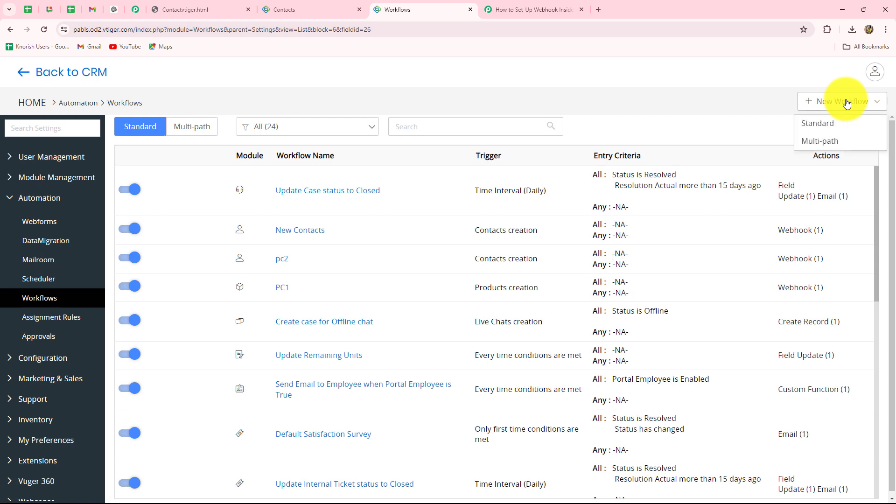
click(810, 124)
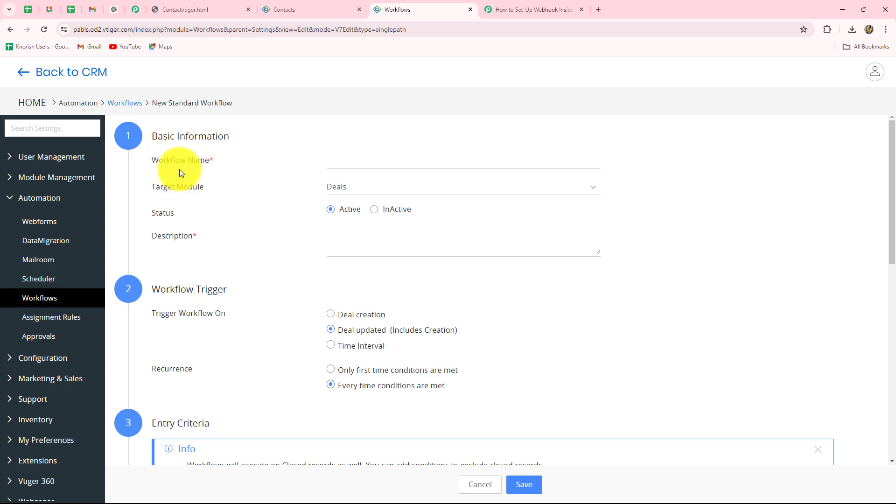
Name the workflow 'New Test Contacts', checking the Pabbly setup instructions.
click(331, 163)
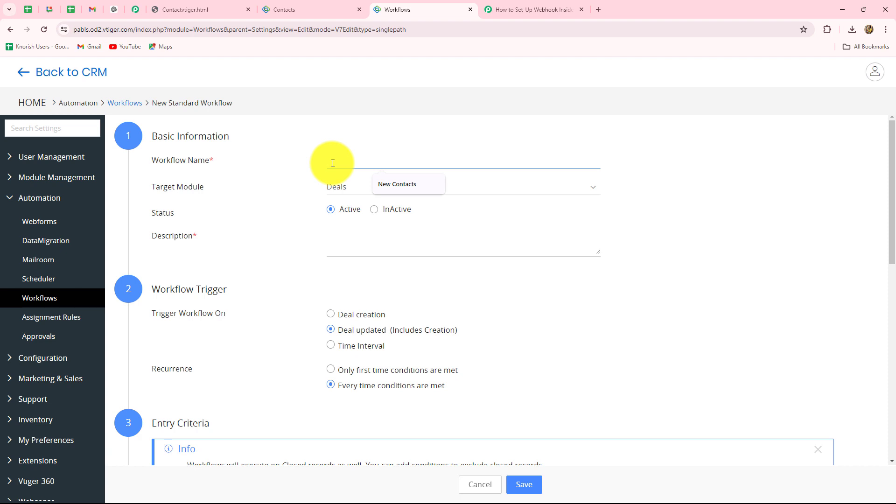
key(ctrl+v)
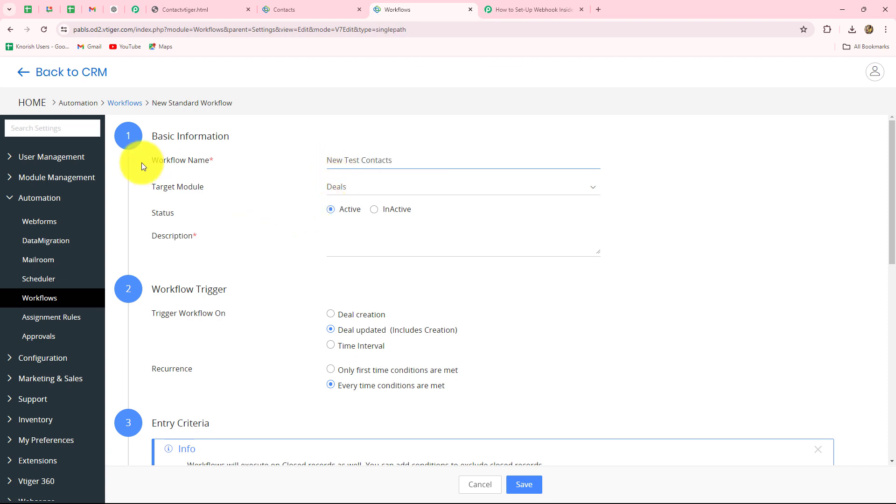
click(506, 9)
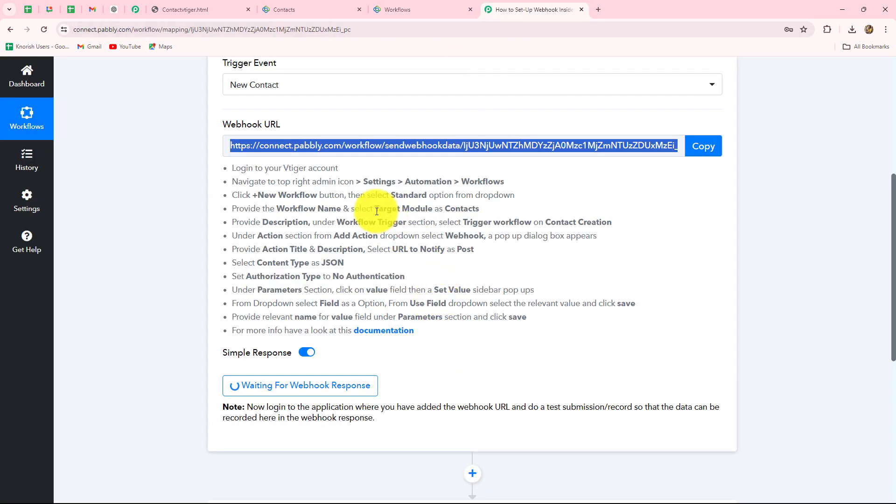
drag(374, 208, 500, 207)
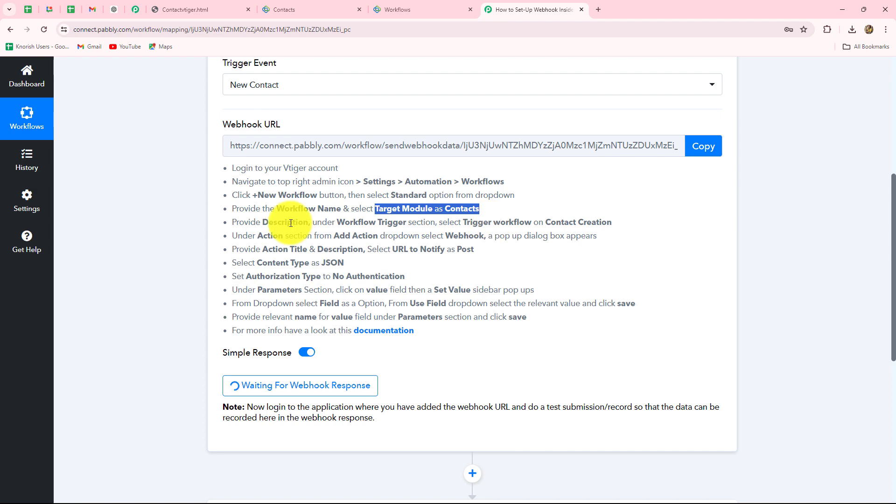
scroll(296, 209, up, 2)
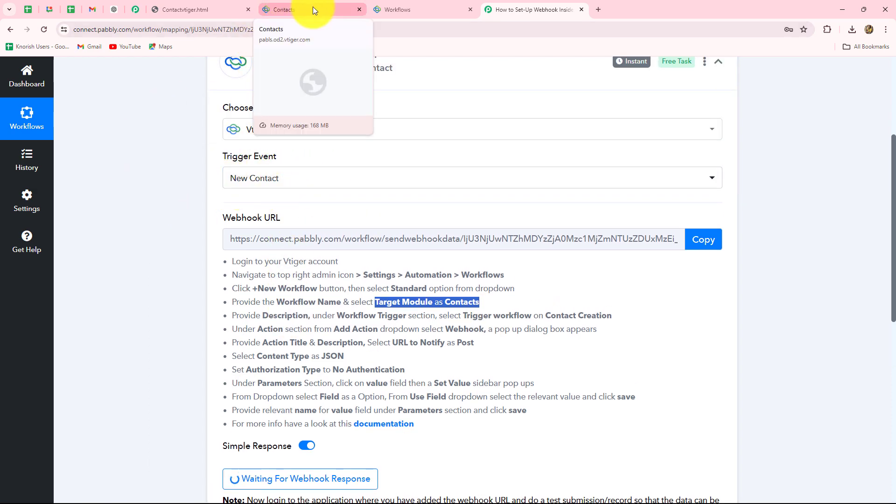
click(379, 8)
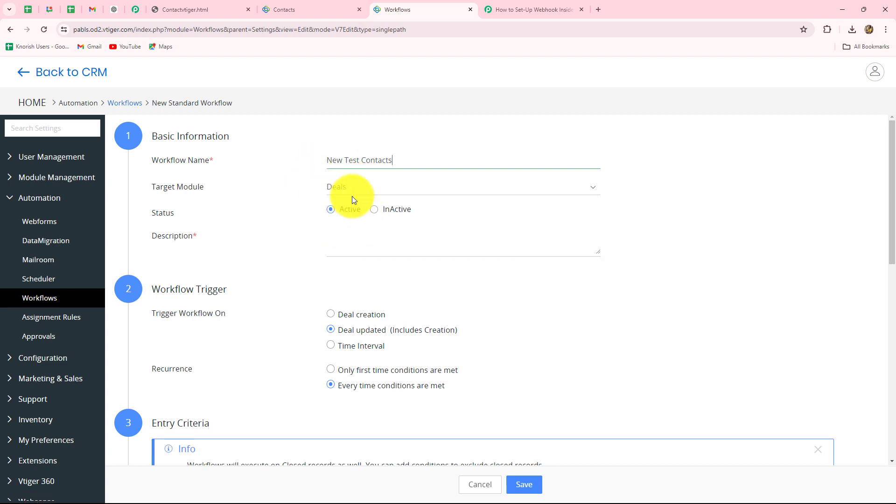
Set Target Module to Contacts and paste the description 'Automation for new contacts.'.
click(338, 191)
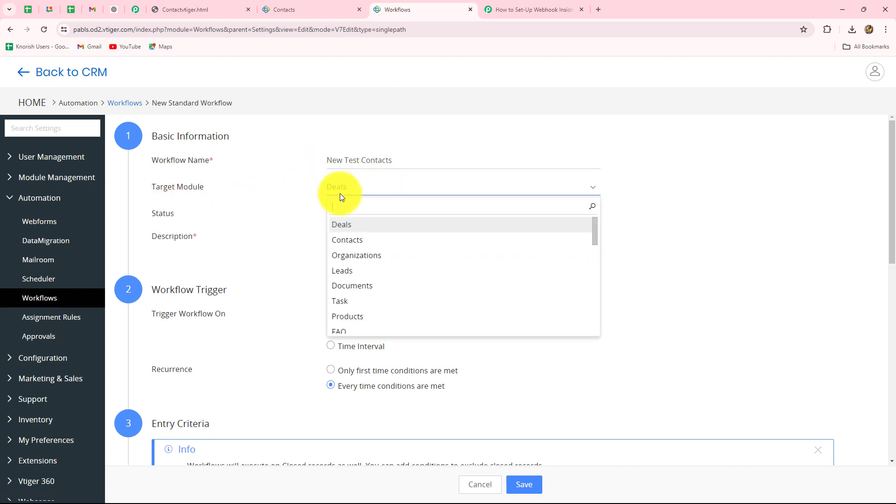
click(340, 240)
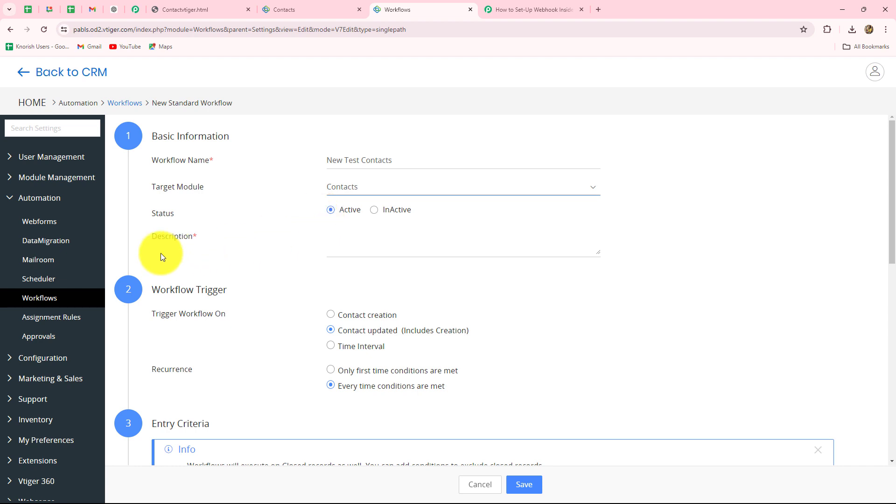
click(350, 252)
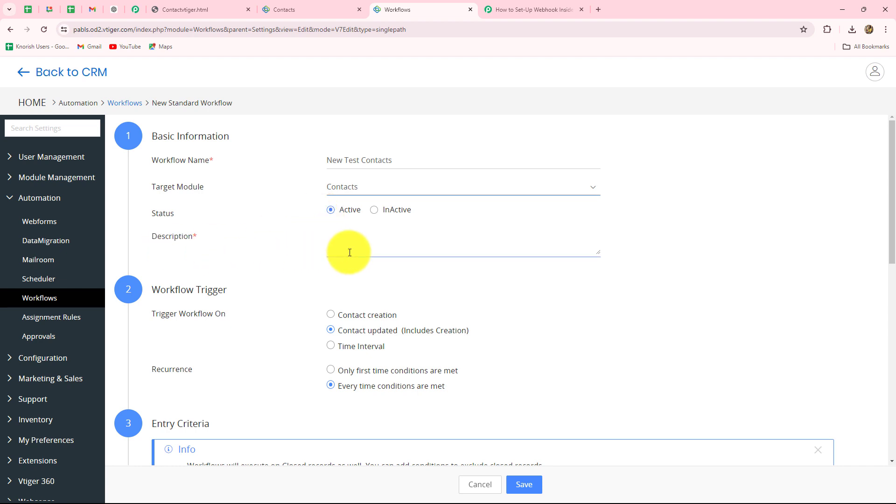
click(350, 253)
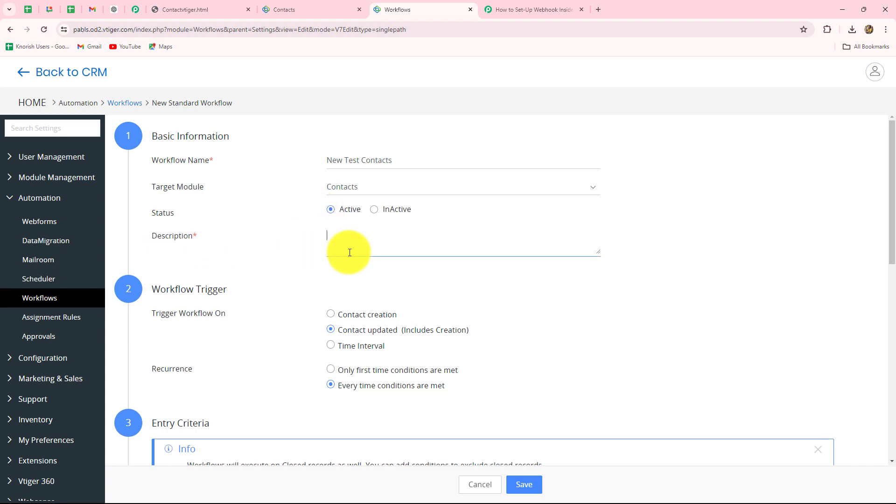
key(ctrl+v)
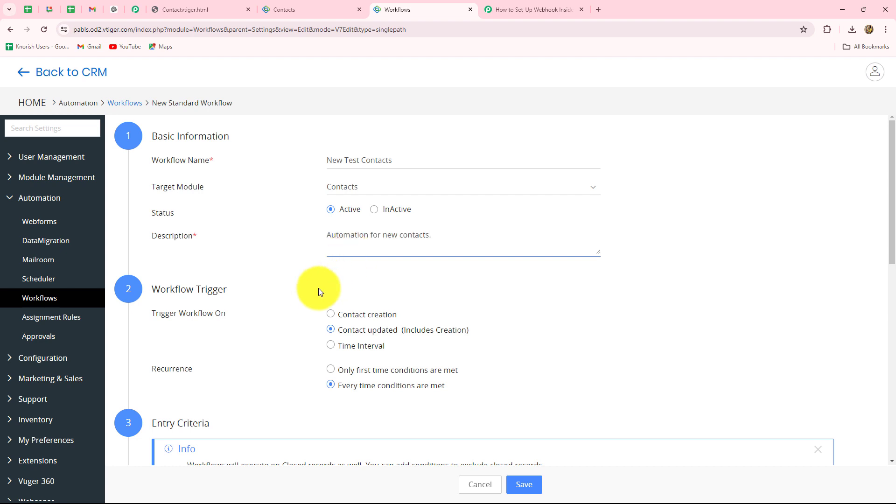
Trigger the workflow on Contact creation and scroll down to Actions.
scroll(314, 294, down, 2)
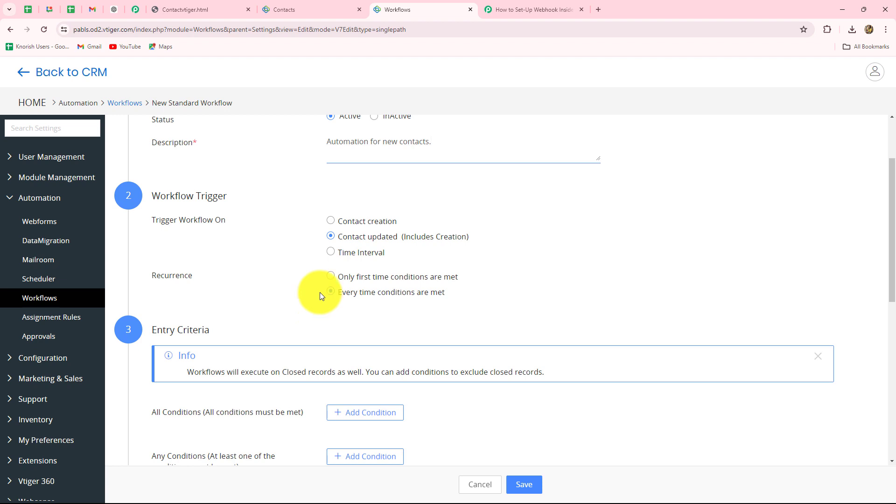
click(331, 220)
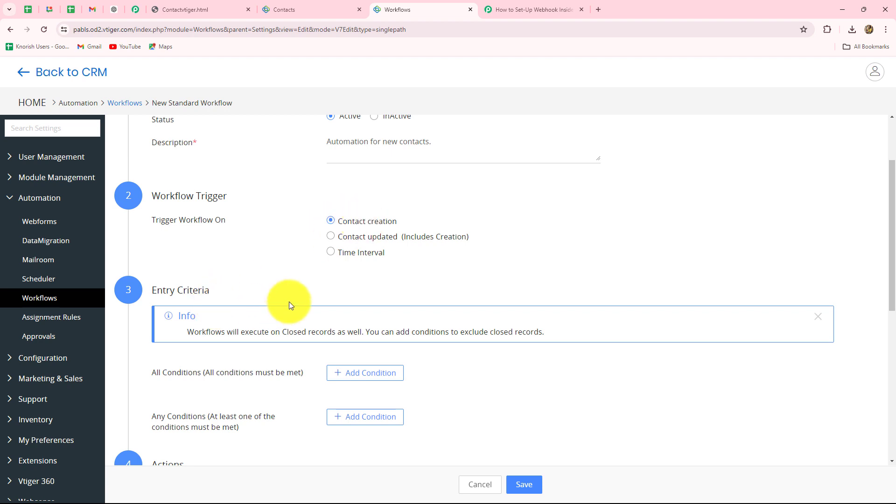
scroll(252, 349, down, 7)
scroll(253, 348, up, 2)
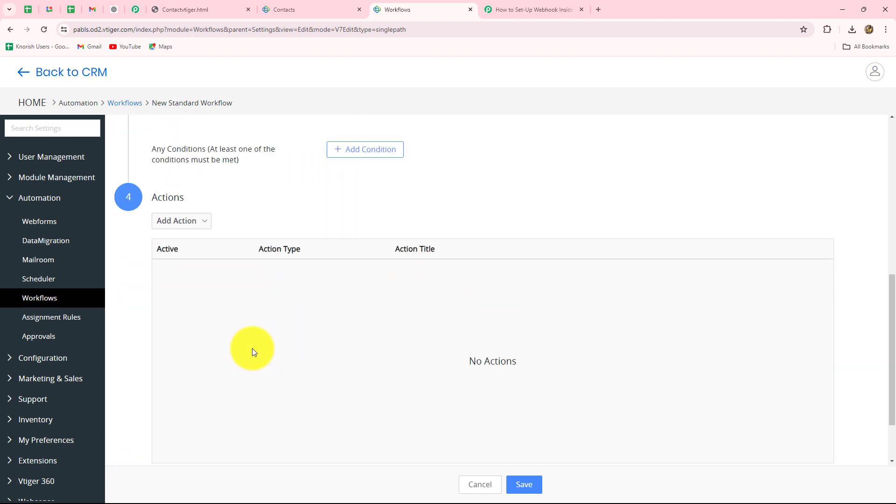
scroll(252, 348, up, 3)
scroll(253, 348, down, 5)
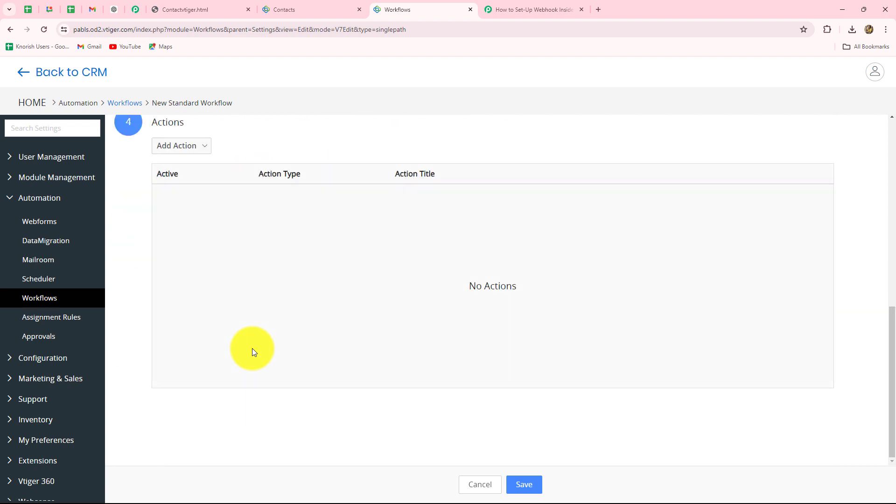
Add a Webhook action to the workflow and give it the title PC4.
click(203, 150)
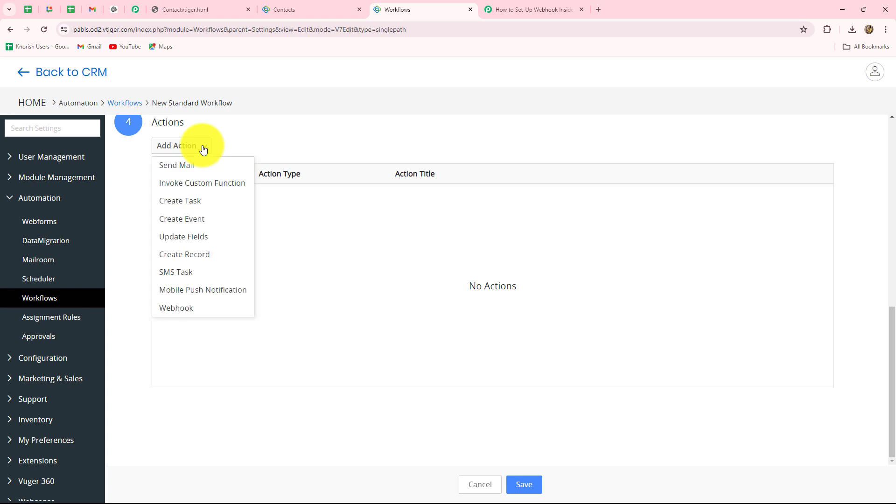
click(182, 310)
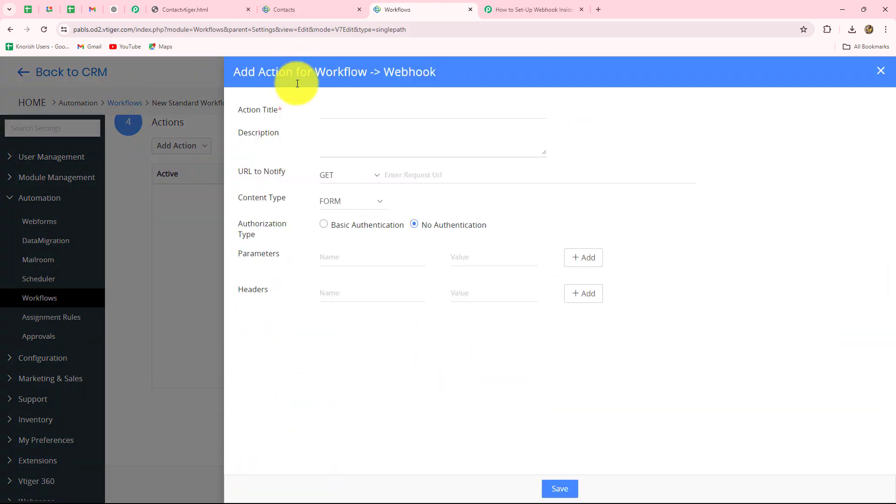
drag(238, 112, 320, 110)
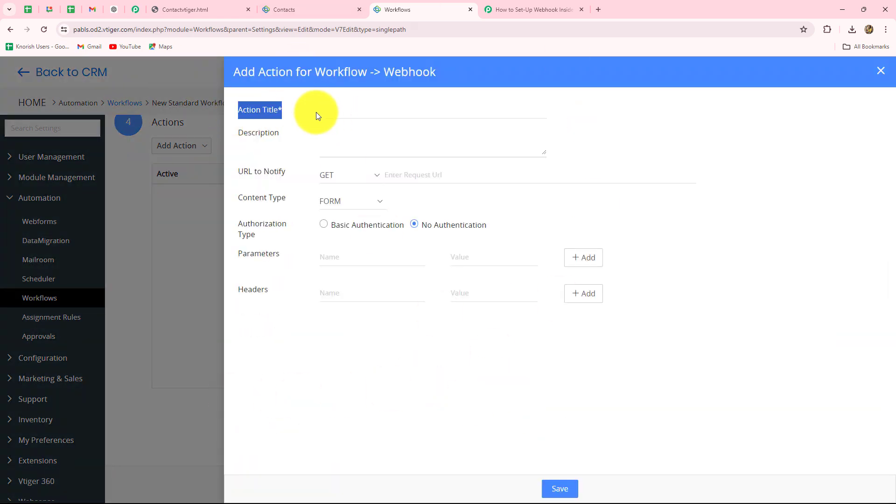
click(334, 111)
key(Caps_Lock)
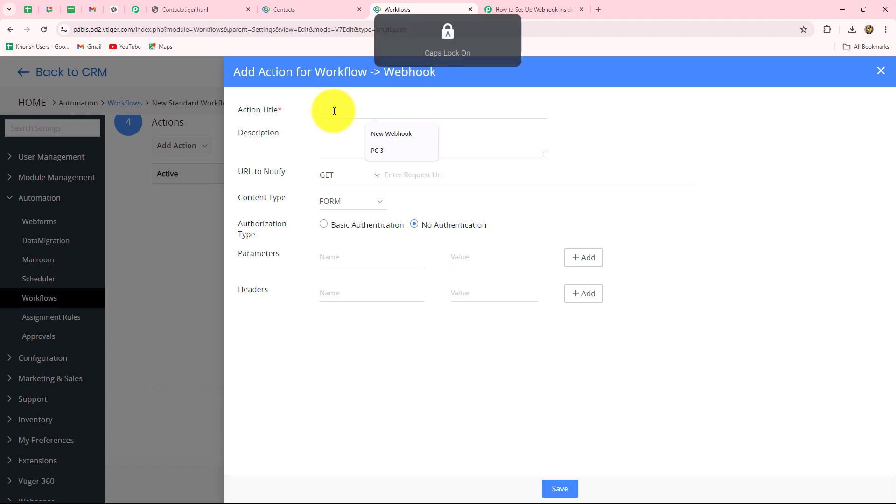
text(PC4)
key(Caps_Lock)
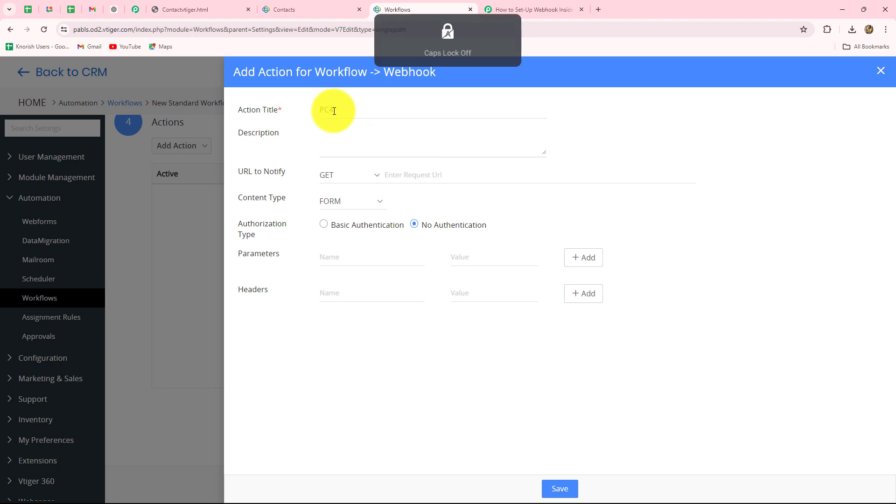
click(324, 152)
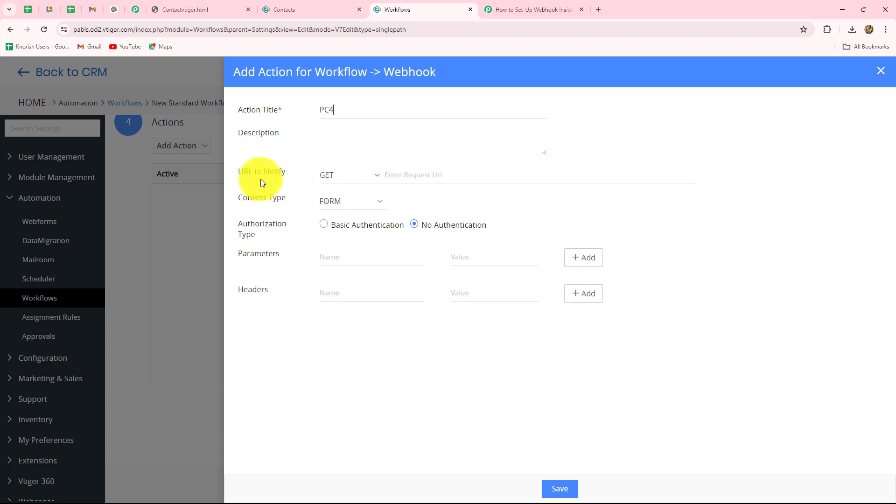
Set the PC4 webhook to POST, paste the Pabbly webhook URL, and choose JSON content type.
click(378, 175)
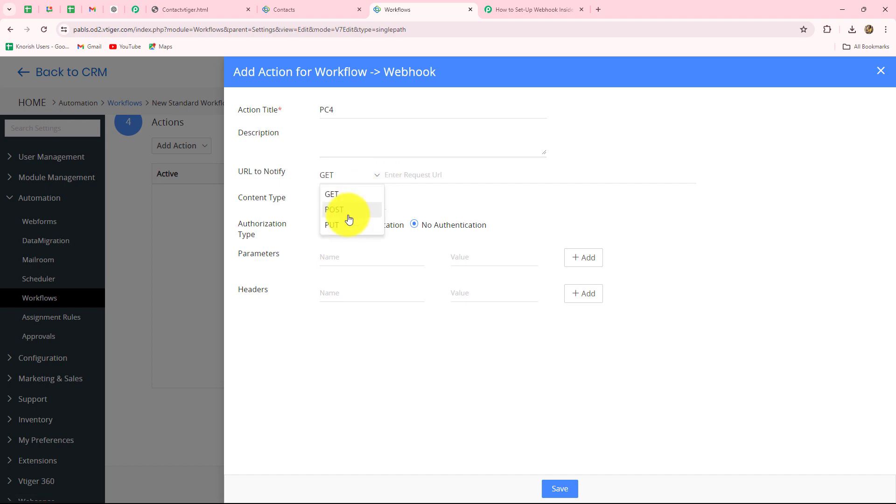
click(349, 212)
click(405, 180)
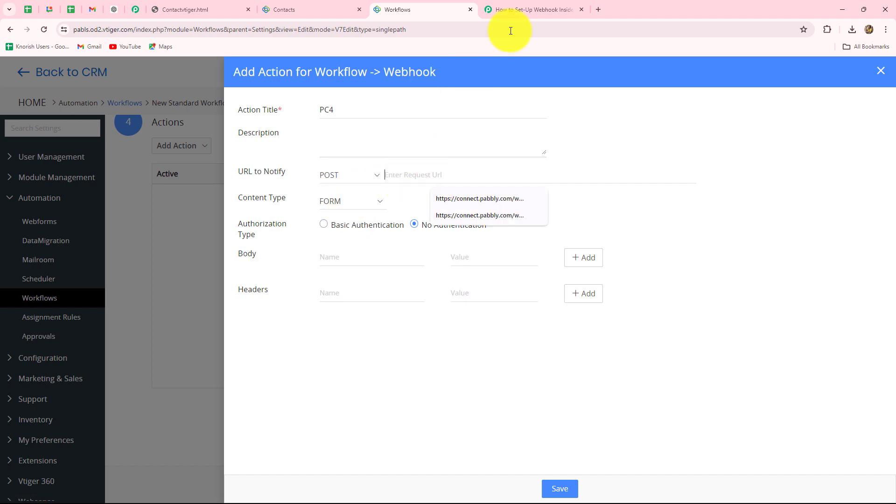
click(523, 10)
click(704, 237)
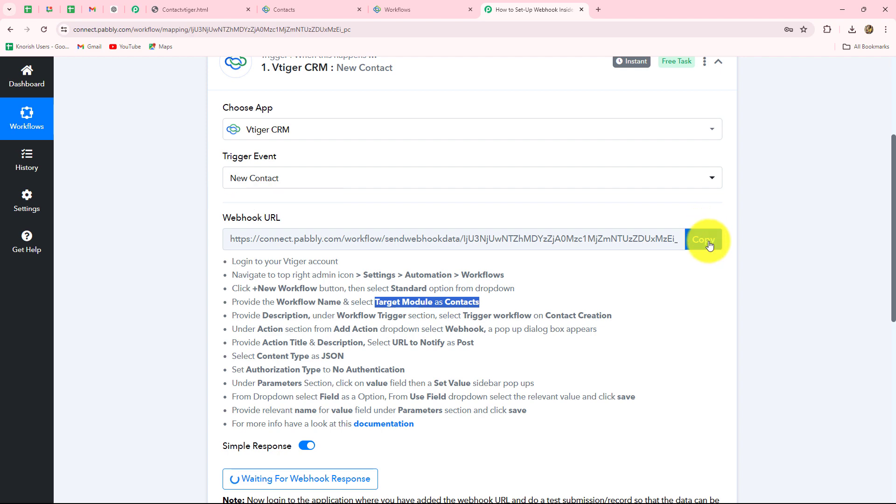
click(412, 8)
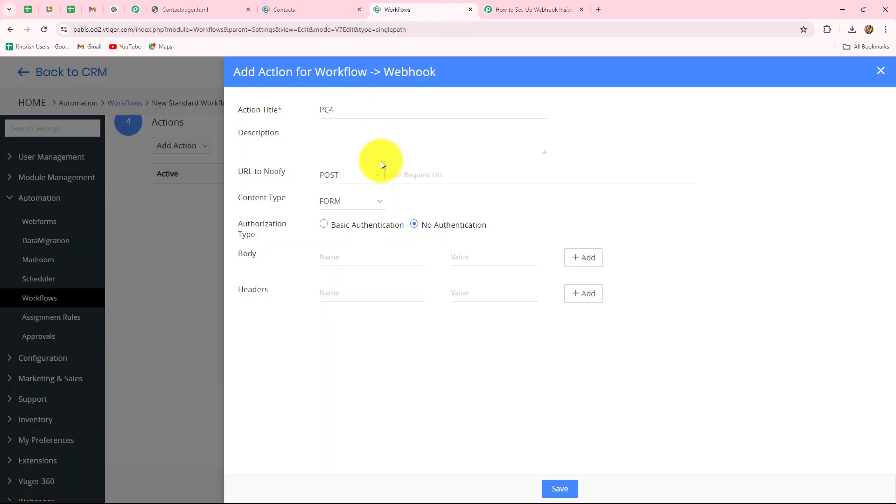
key(ctrl+v)
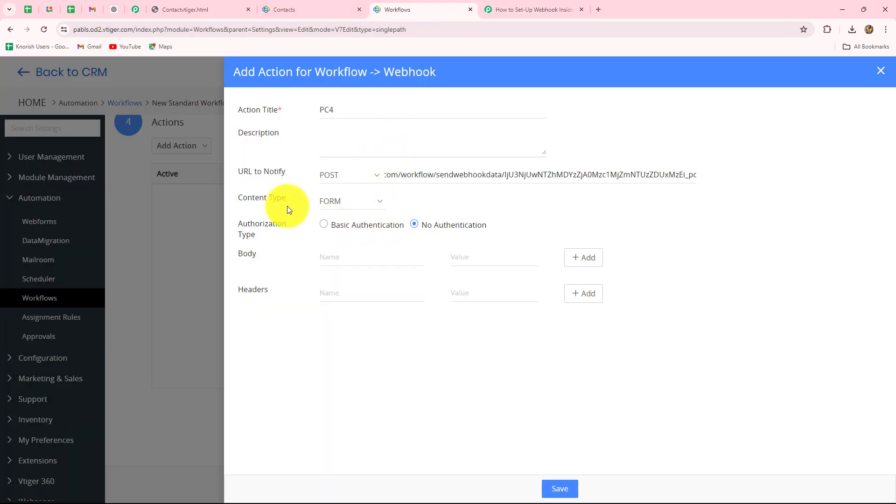
click(336, 201)
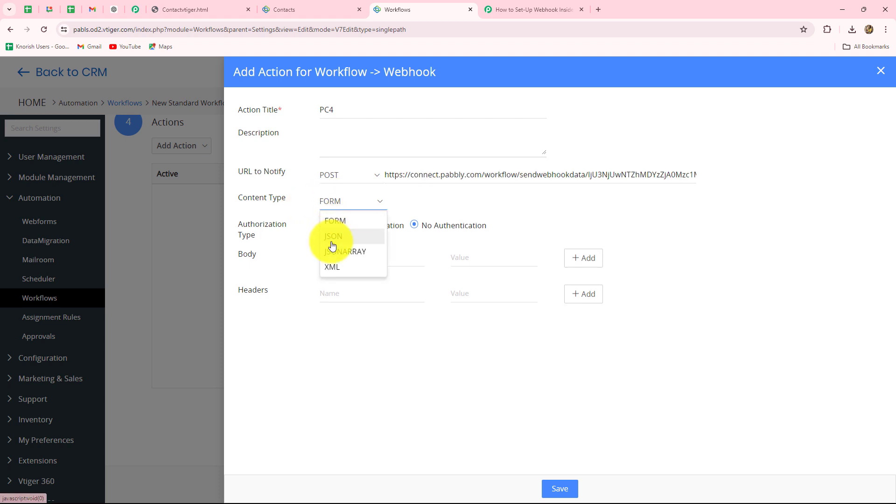
click(336, 237)
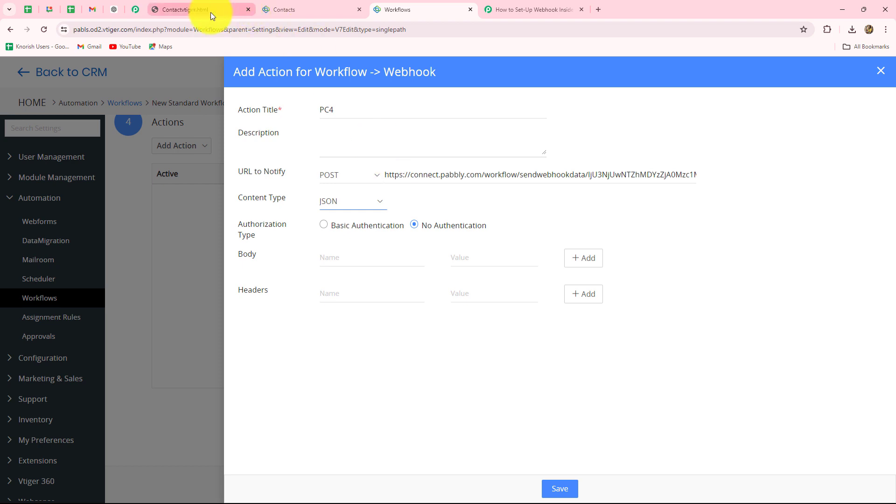
mouse_move(211, 12)
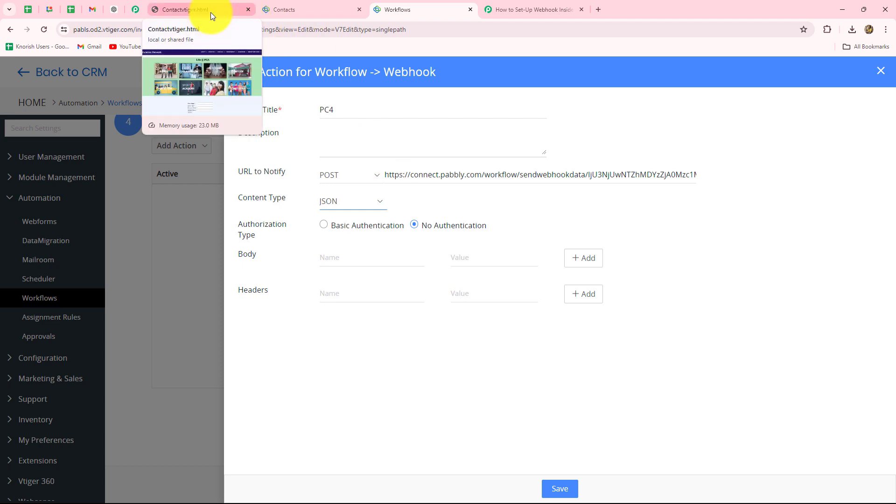
click(211, 12)
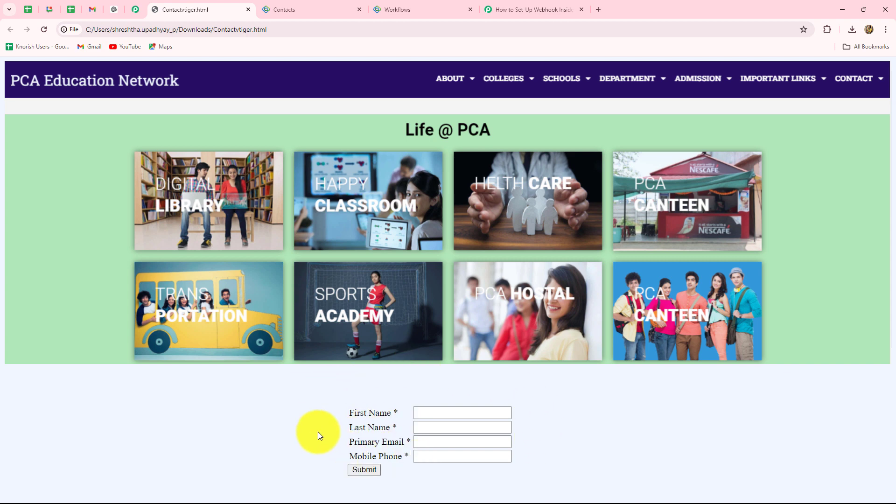
click(414, 10)
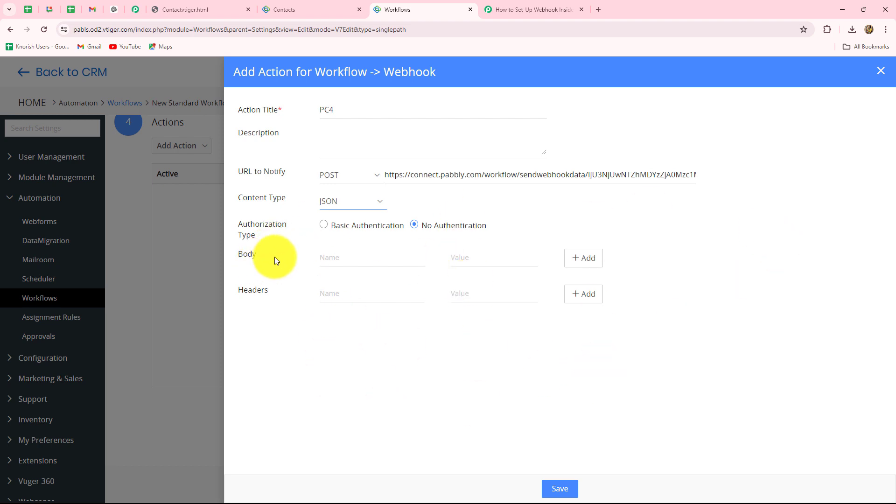
Add body parameter firstname with its value set to the contact's First Name field.
click(457, 259)
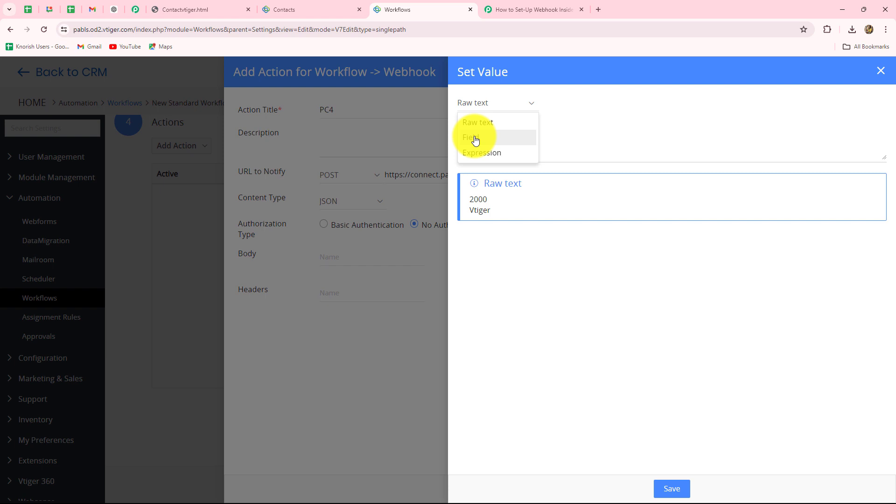
click(475, 139)
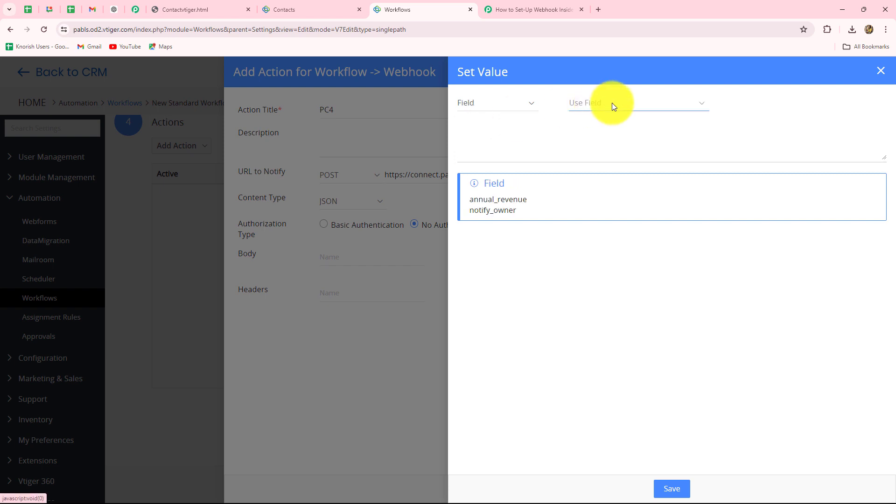
click(591, 105)
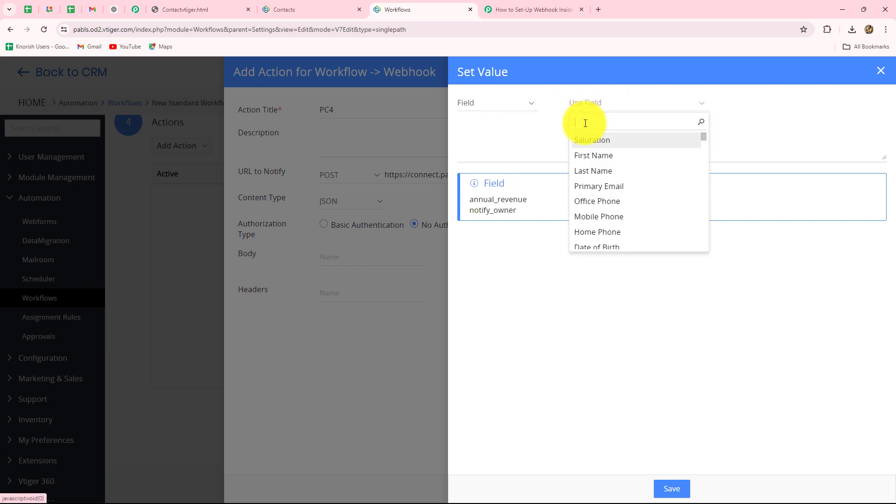
click(586, 157)
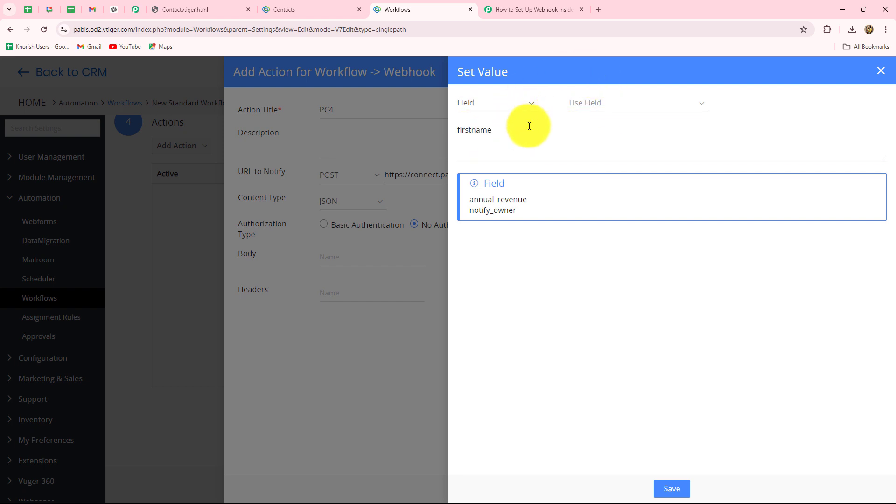
drag(509, 132, 443, 135)
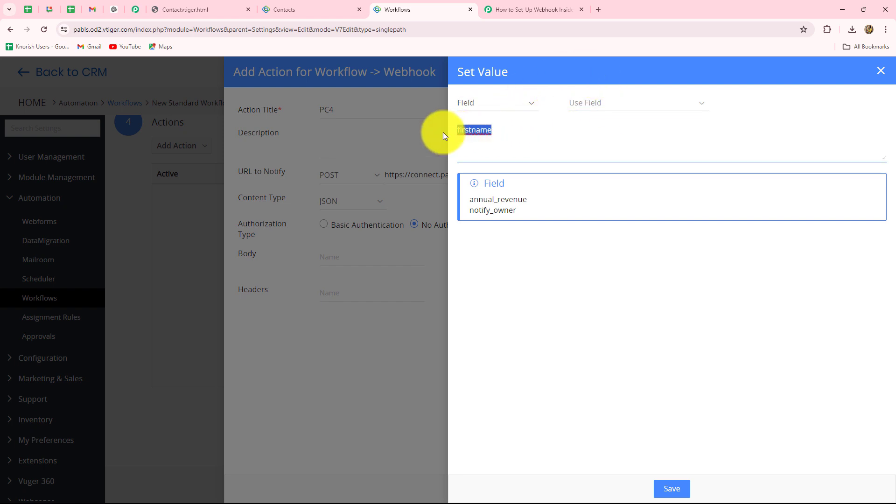
click(672, 488)
click(327, 259)
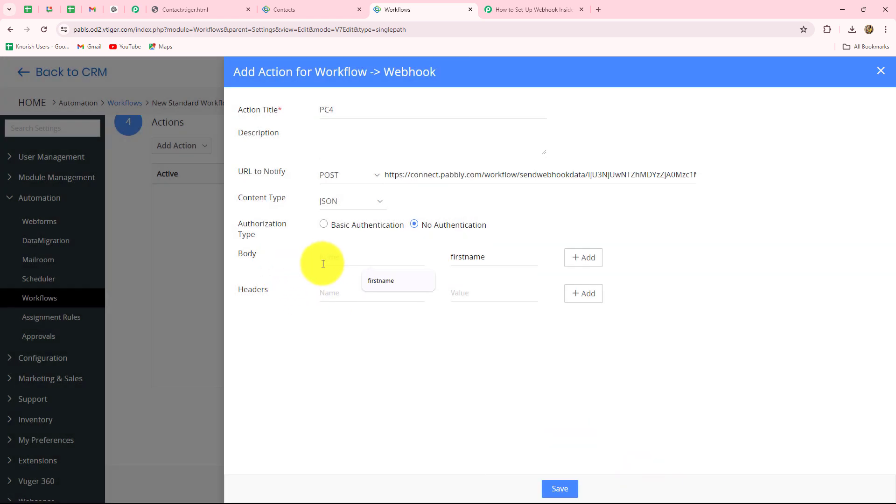
key(Down)
key(Return)
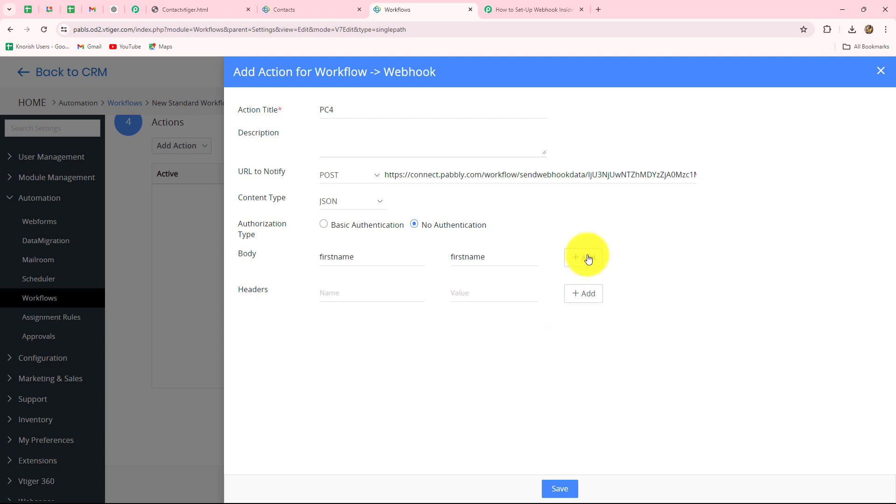
Add body parameter lastname mapped to the contact's Last Name field.
click(581, 265)
click(493, 303)
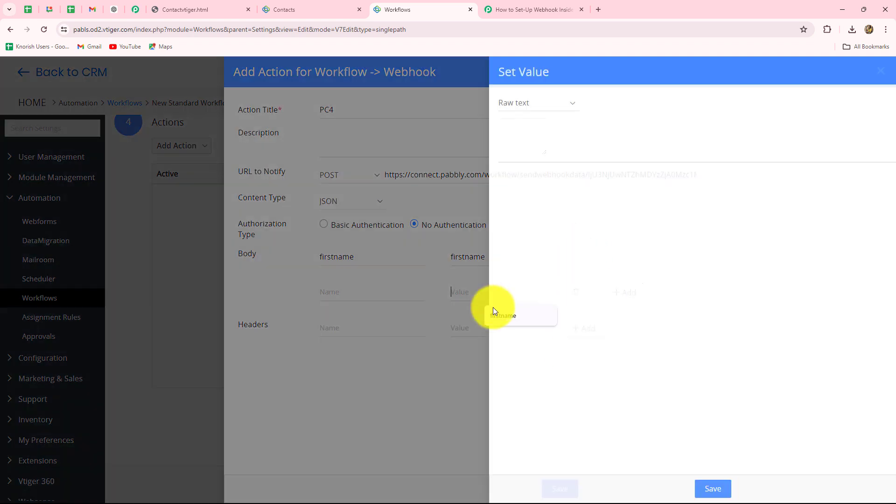
click(486, 107)
click(477, 145)
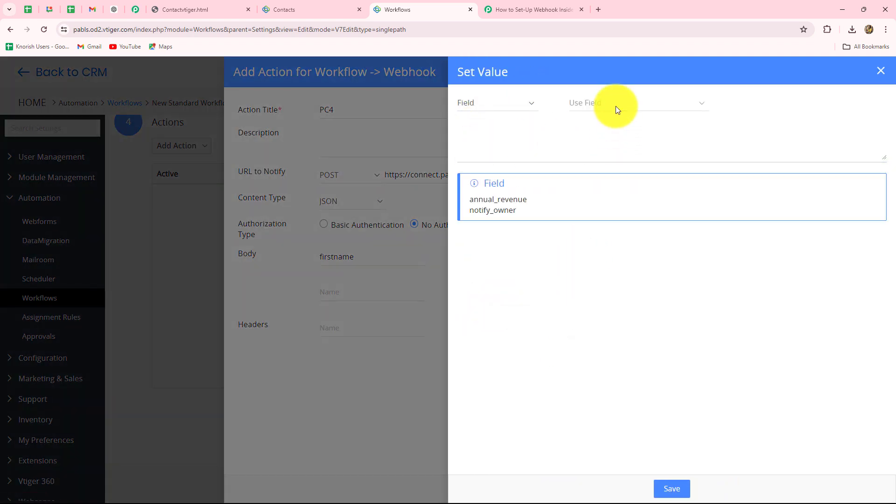
click(615, 105)
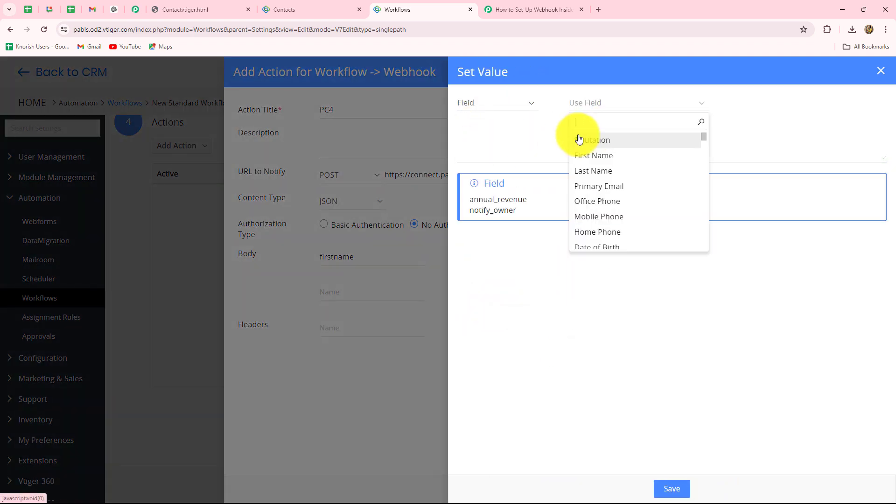
click(581, 172)
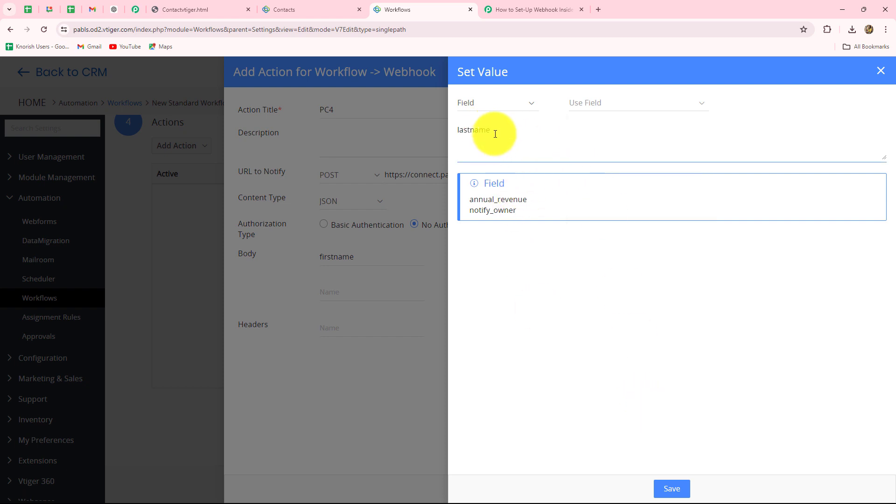
drag(491, 131, 433, 132)
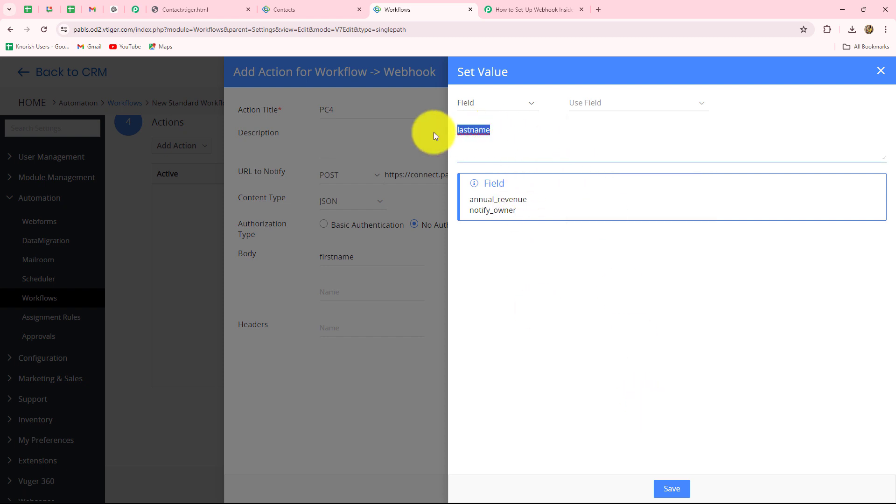
click(673, 488)
click(348, 296)
text(lastname)
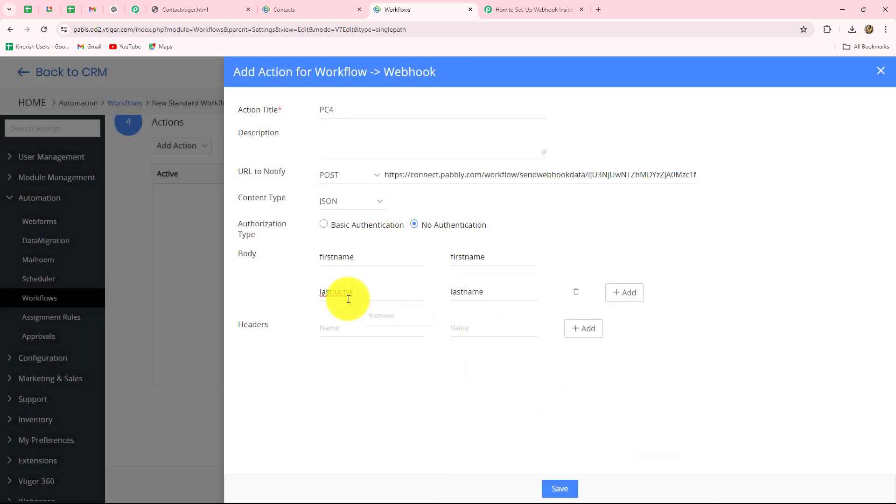
Add body parameter email mapped to the contact's Primary Email field.
click(625, 293)
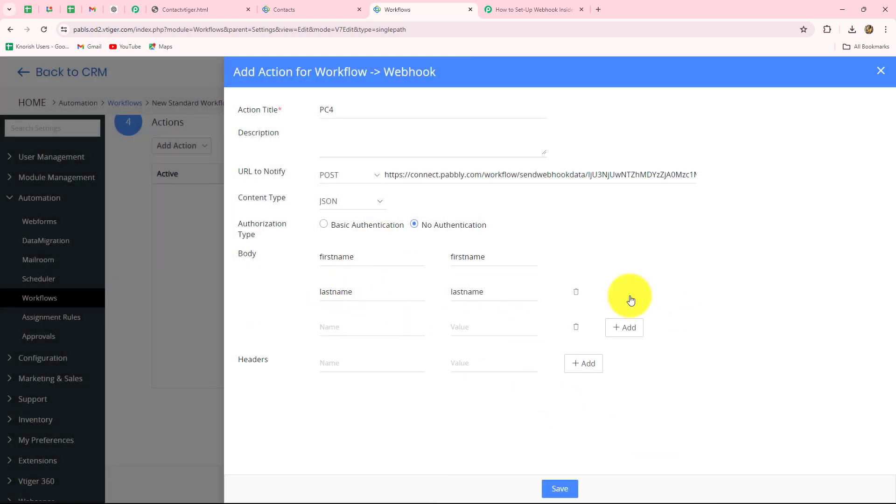
click(500, 333)
click(496, 353)
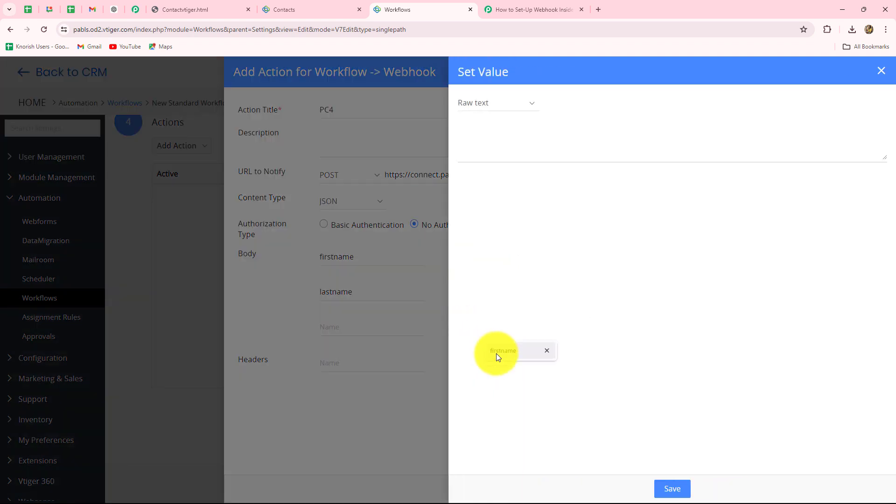
click(494, 106)
click(486, 139)
click(617, 109)
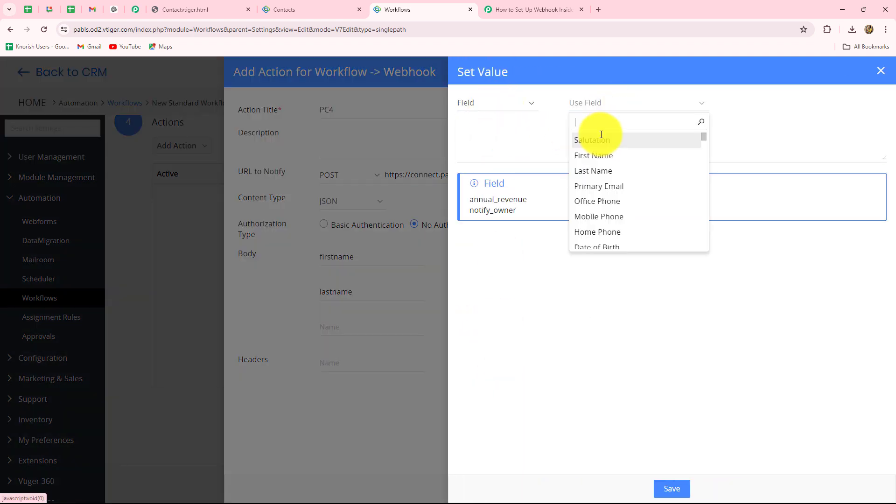
click(614, 191)
drag(490, 136, 431, 134)
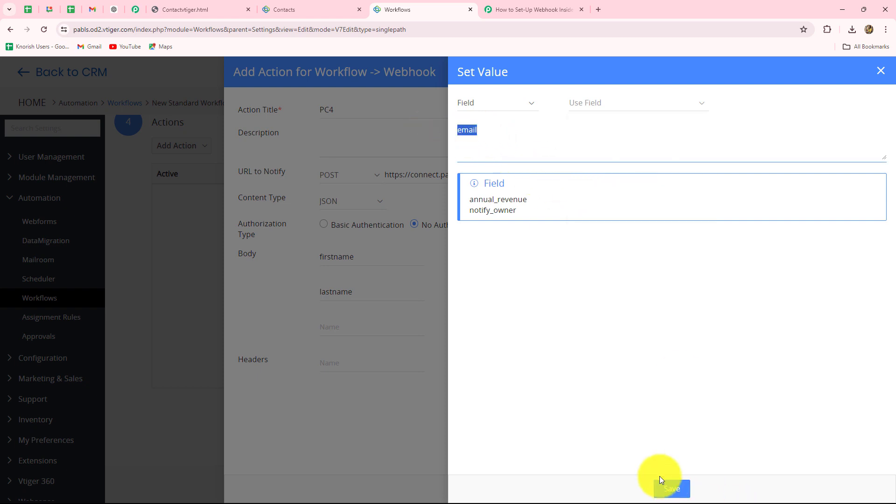
click(668, 488)
click(328, 322)
text(email)
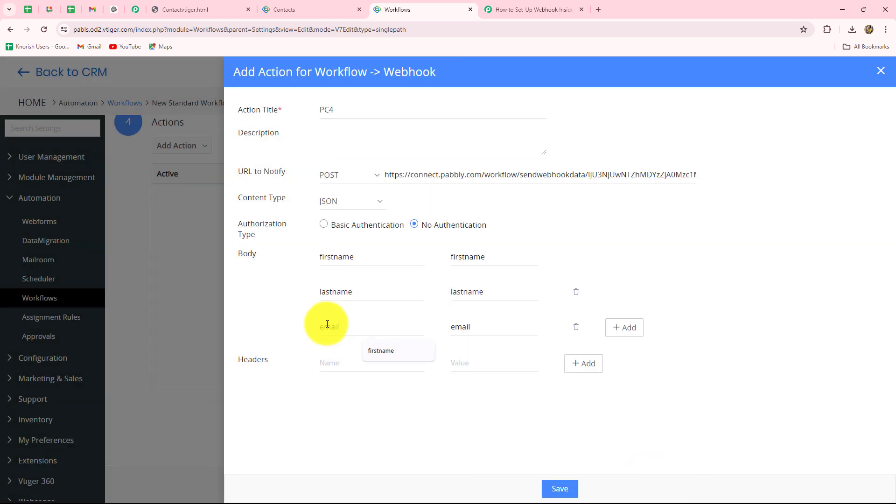
Add body parameter mobile mapped to the contact's Mobile Phone field.
click(613, 330)
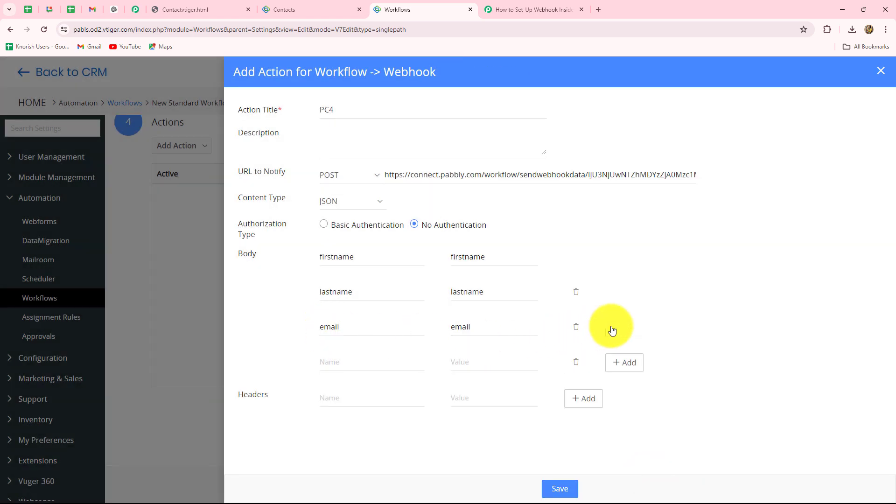
click(494, 365)
click(492, 101)
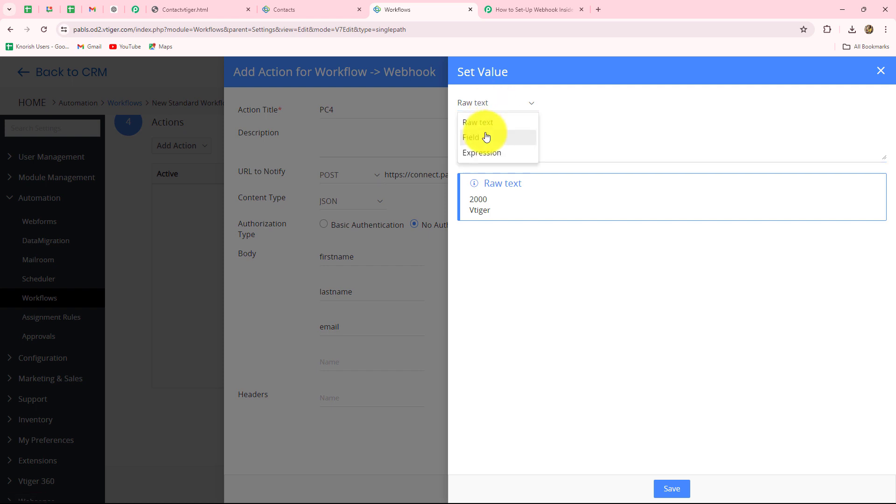
click(485, 135)
click(612, 105)
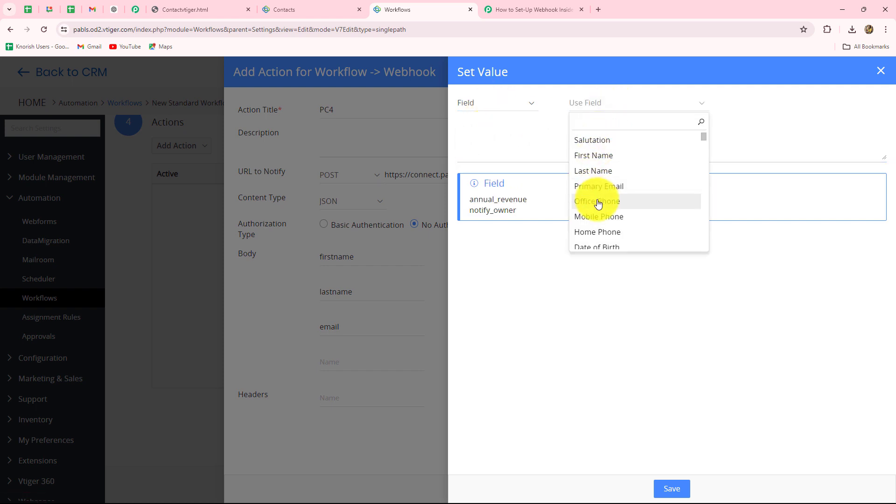
click(598, 218)
double_click(486, 127)
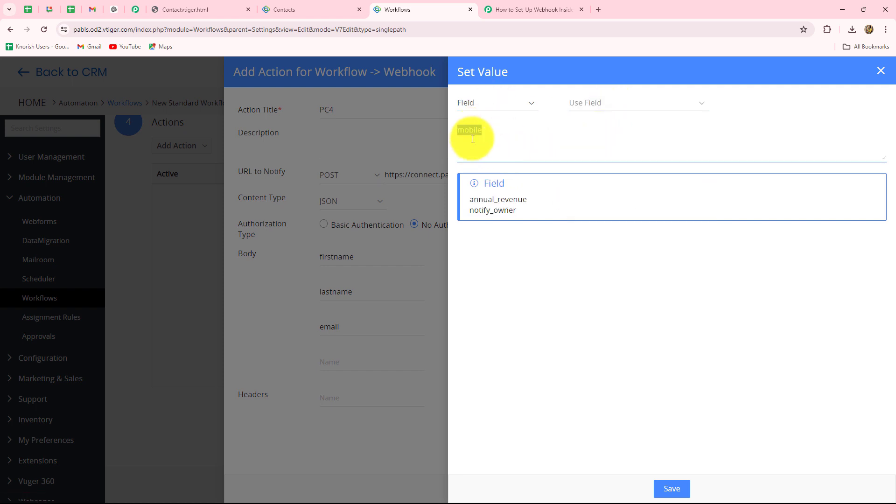
click(668, 487)
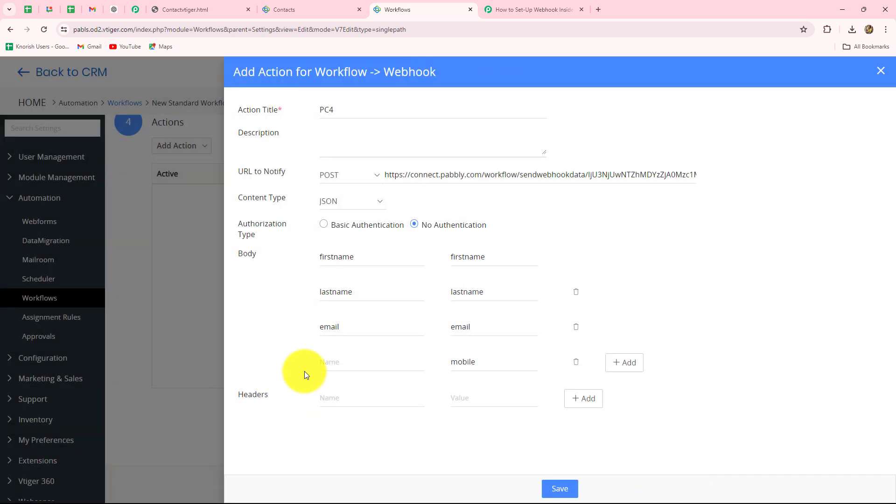
click(326, 363)
text(mobile)
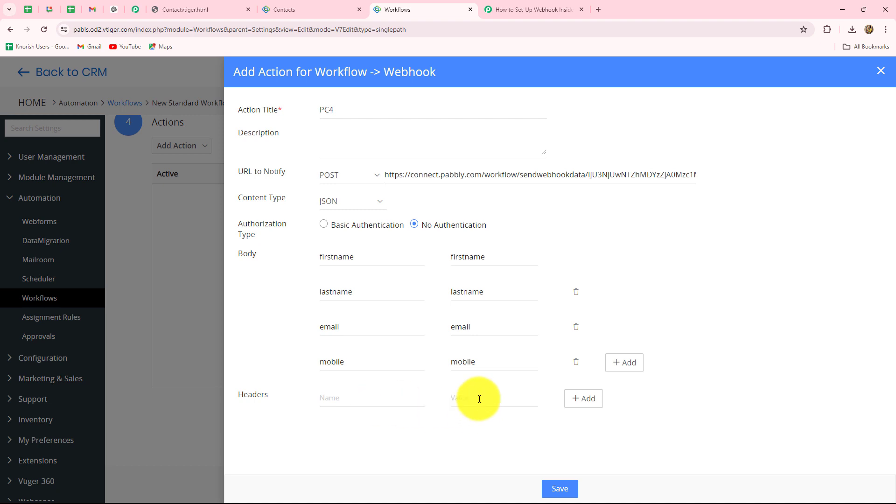
Map the header value to First Name, then save the PC4 action and the New Test Contacts workflow.
click(489, 418)
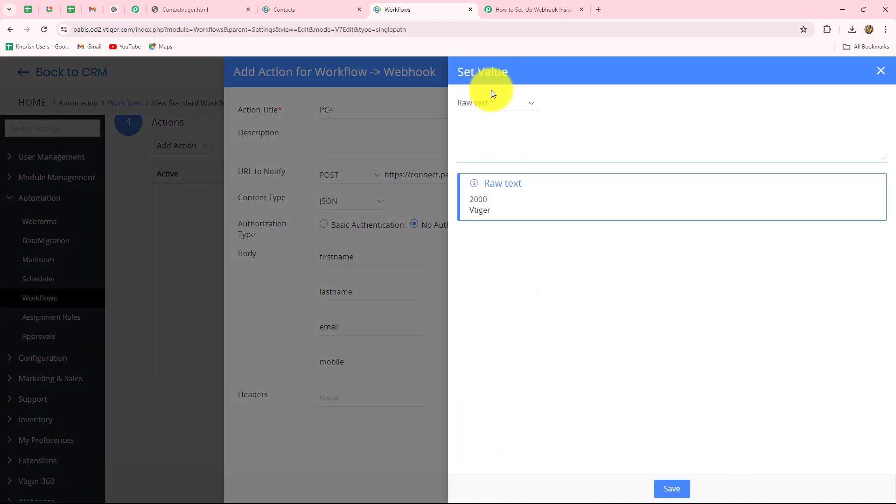
click(491, 102)
click(478, 144)
click(605, 102)
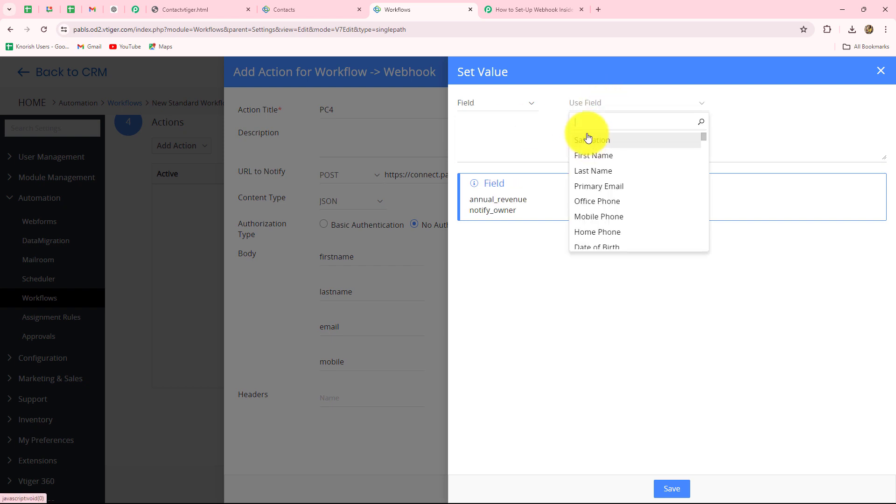
click(587, 156)
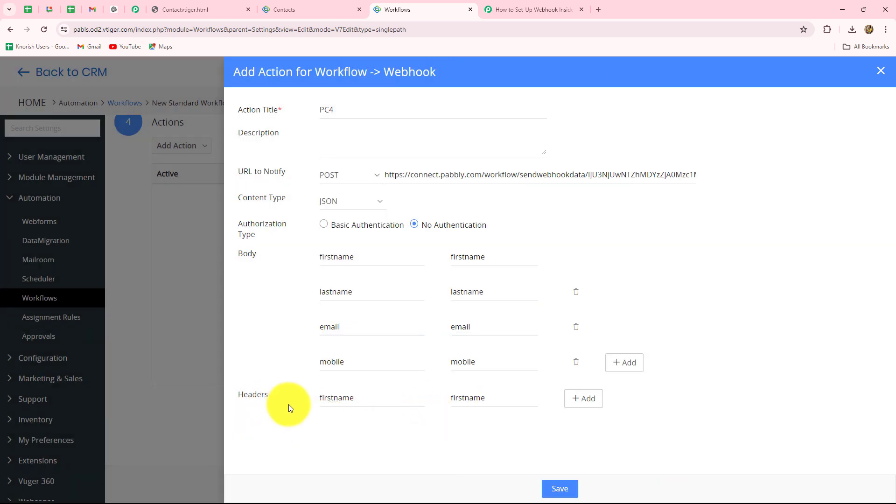
click(561, 488)
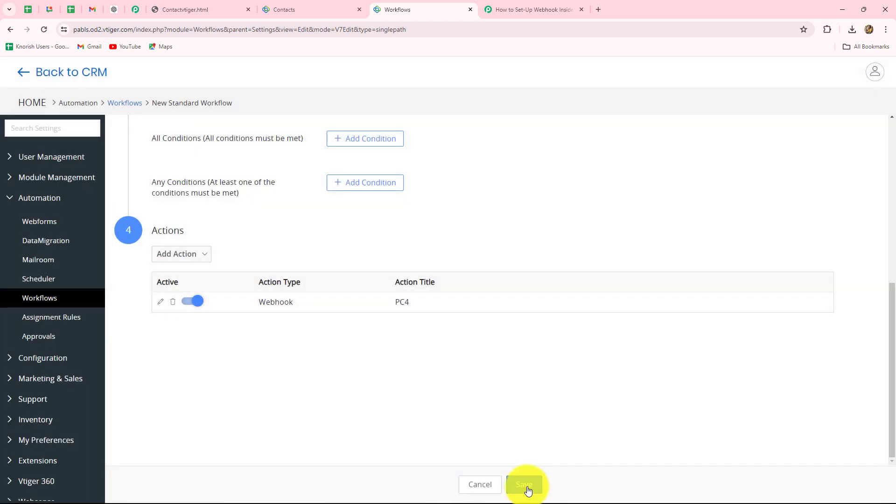
click(528, 490)
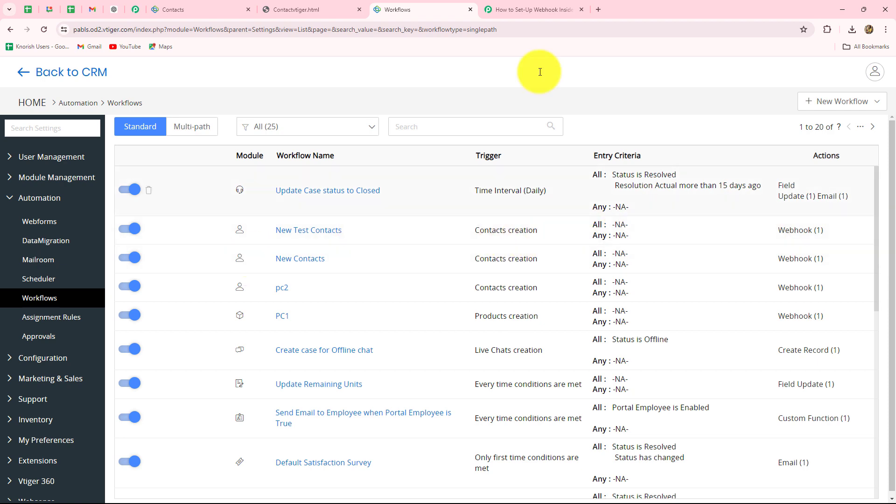
Confirm Pabbly shows Waiting For Webhook Response, then switch to the Contactvtiger.html form tab.
click(510, 9)
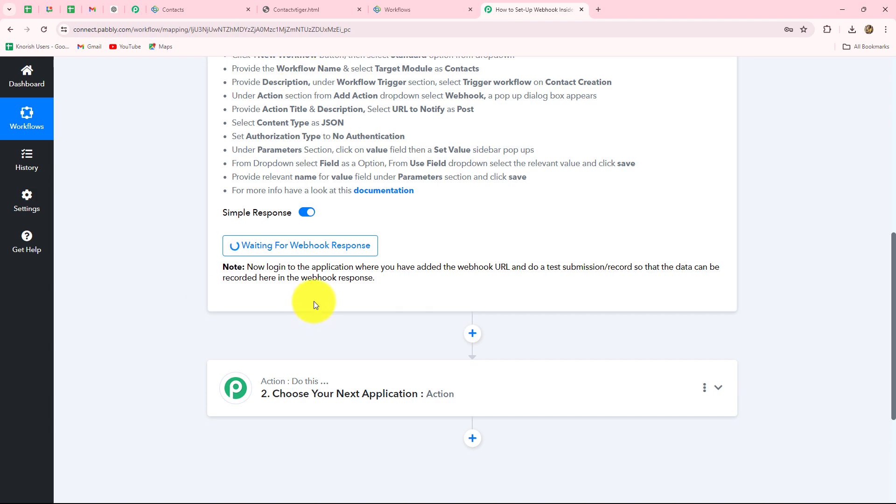
scroll(361, 278, up, 4)
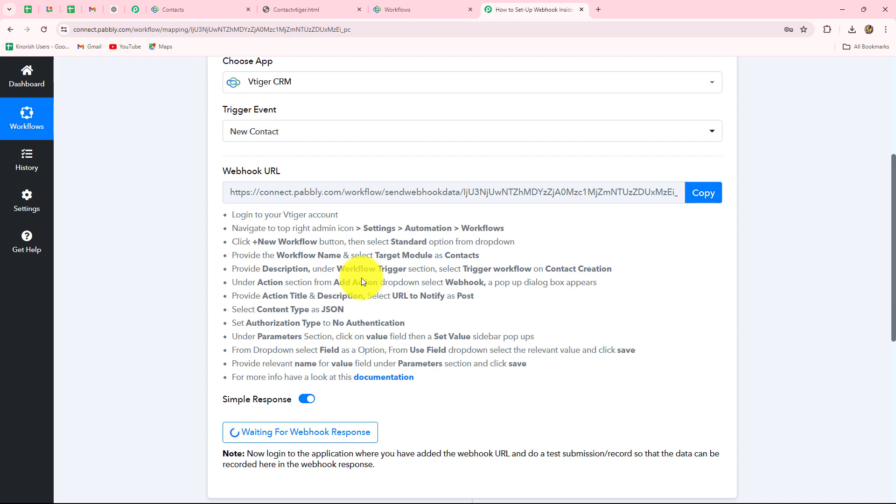
click(272, 6)
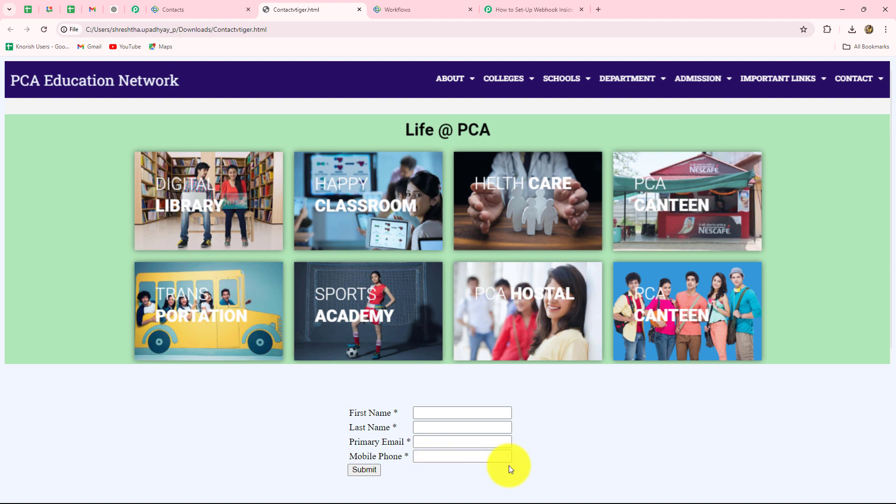
click(518, 7)
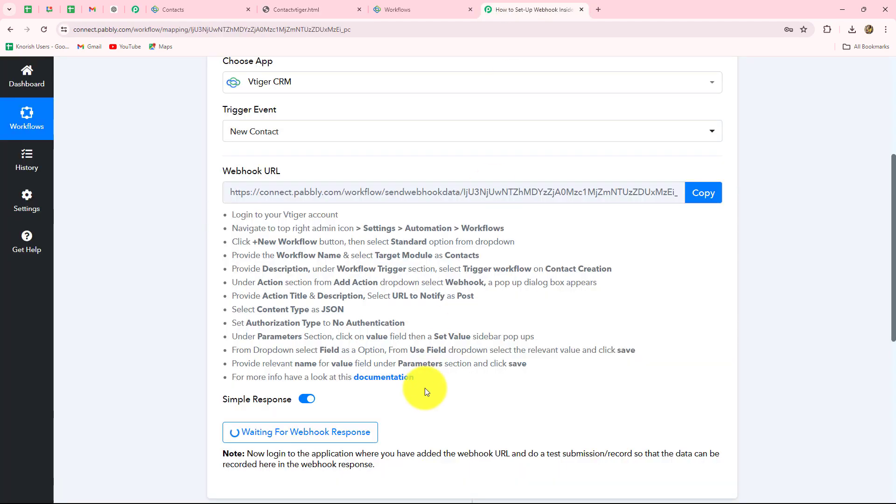
click(330, 4)
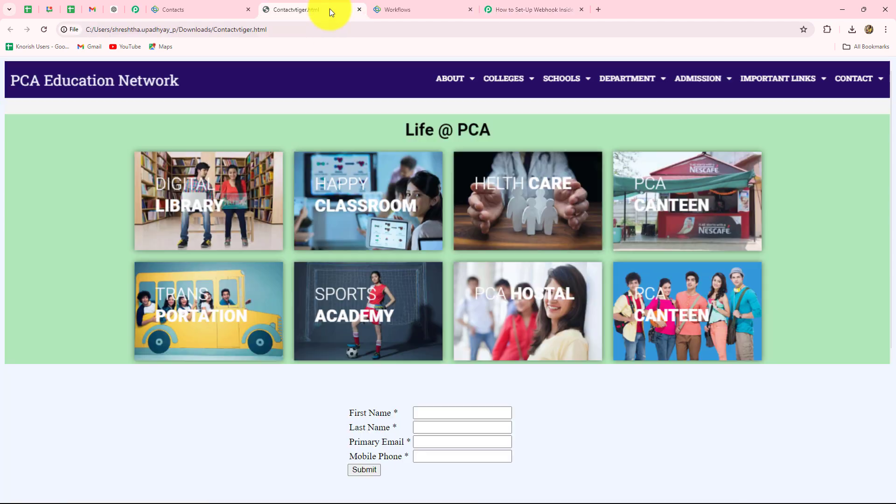
Fill First Name, Last Name, Primary Email and Mobile Phone with test contact details and submit.
click(422, 414)
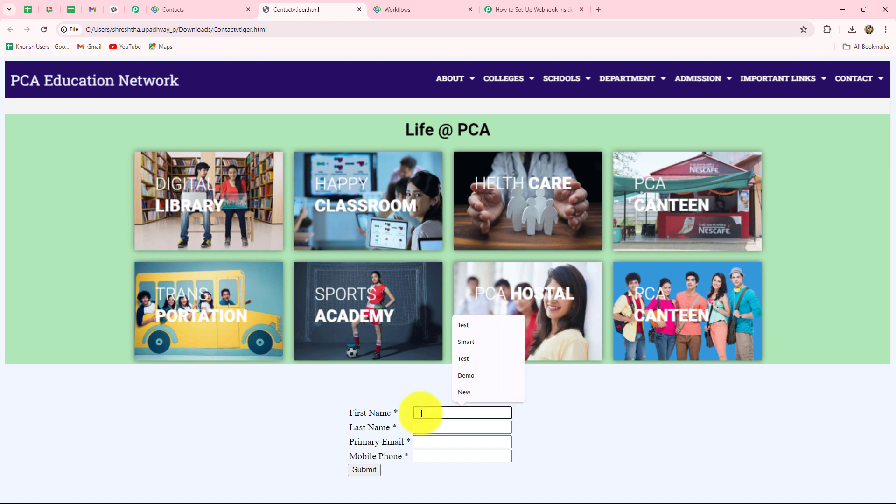
text(Dummy)
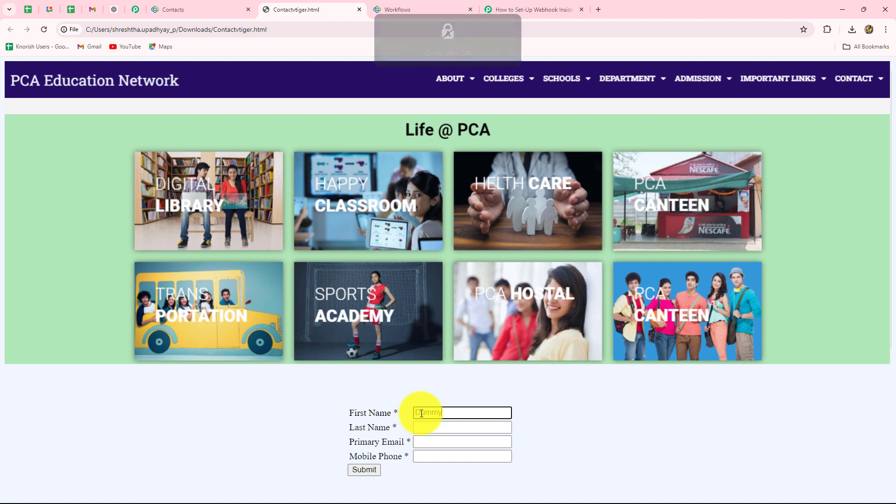
click(407, 430)
text(Lead)
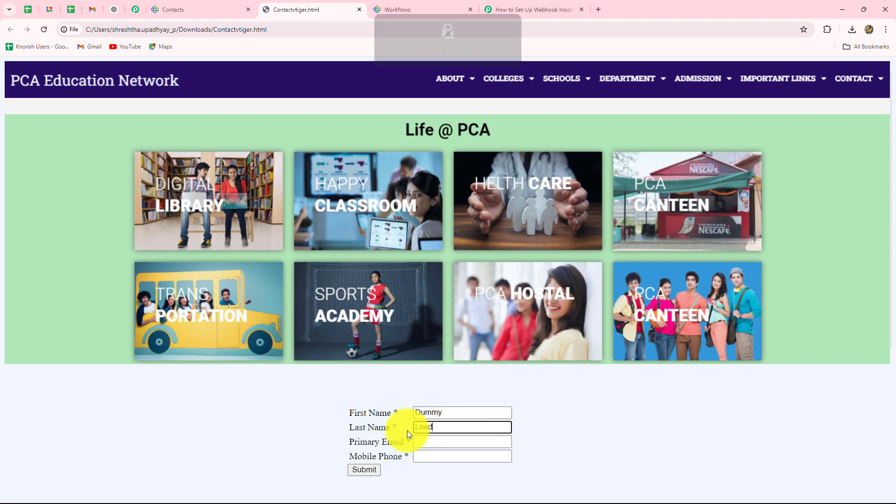
click(425, 441)
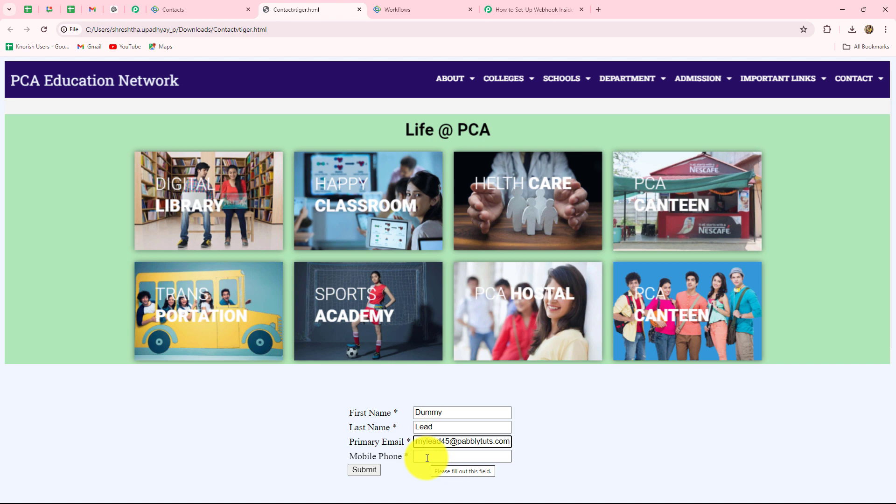
click(428, 459)
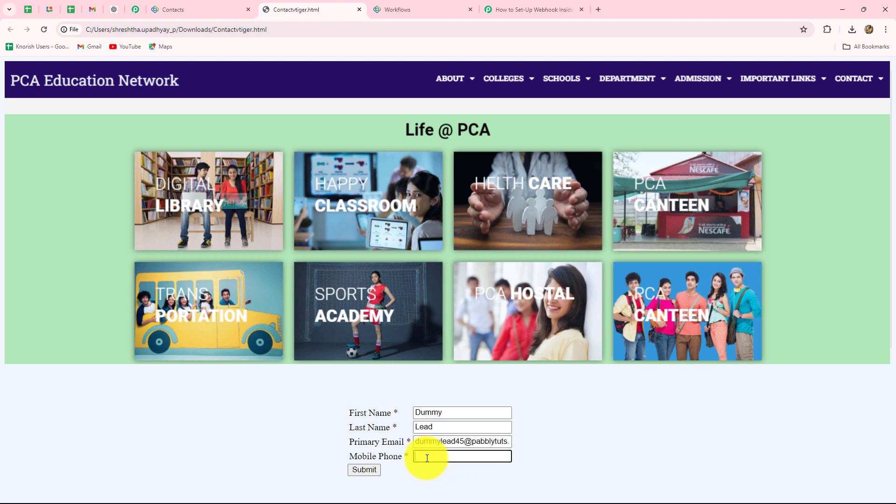
text(9090909090)
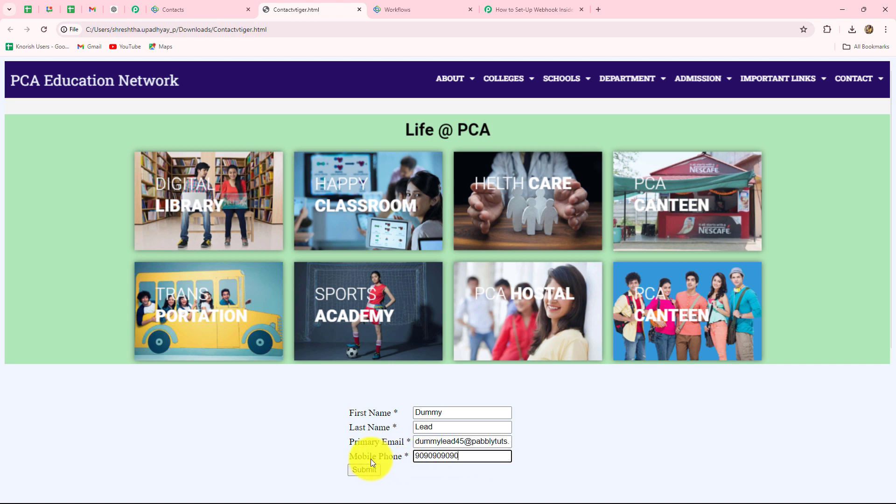
click(360, 469)
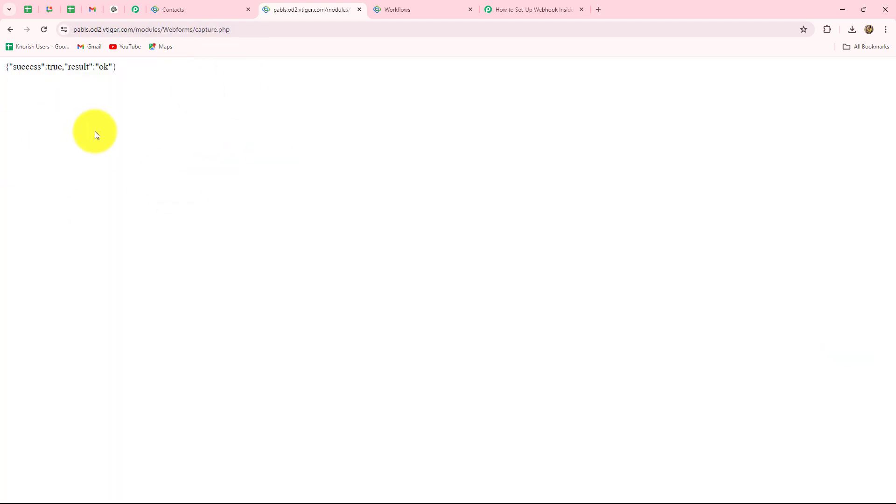
Back in Pabbly, review the captured Mobile, Lastname, Id, Firstname and Email values in Response Received.
click(537, 9)
scroll(792, 212, down, 5)
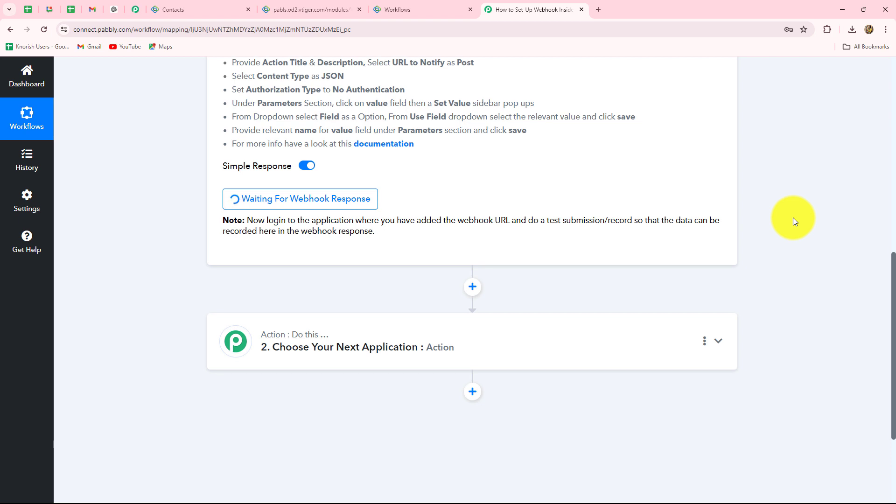
scroll(789, 215, down, 3)
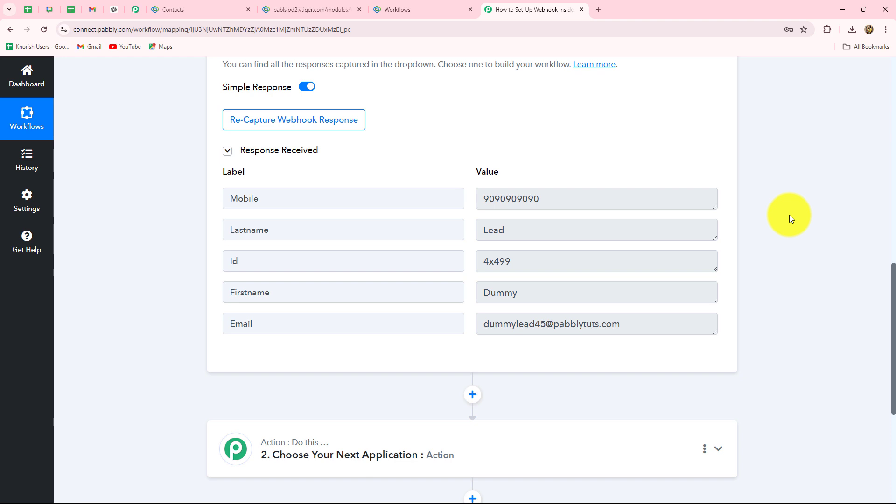
drag(484, 324, 636, 323)
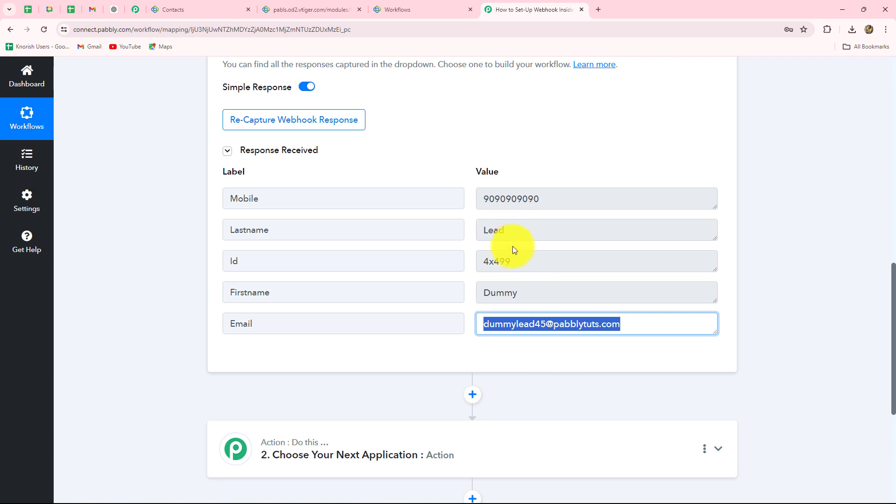
drag(518, 264, 457, 270)
click(792, 221)
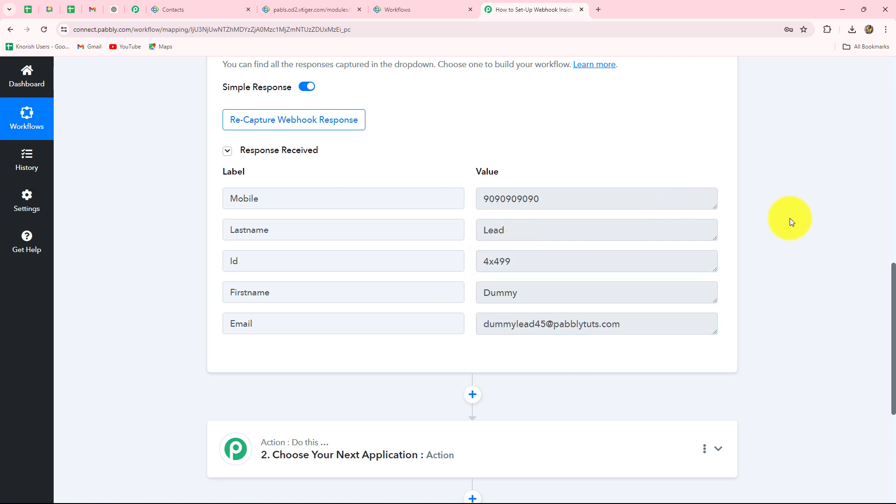
Collapse the Vtiger CRM New Contact trigger step.
scroll(789, 222, up, 5)
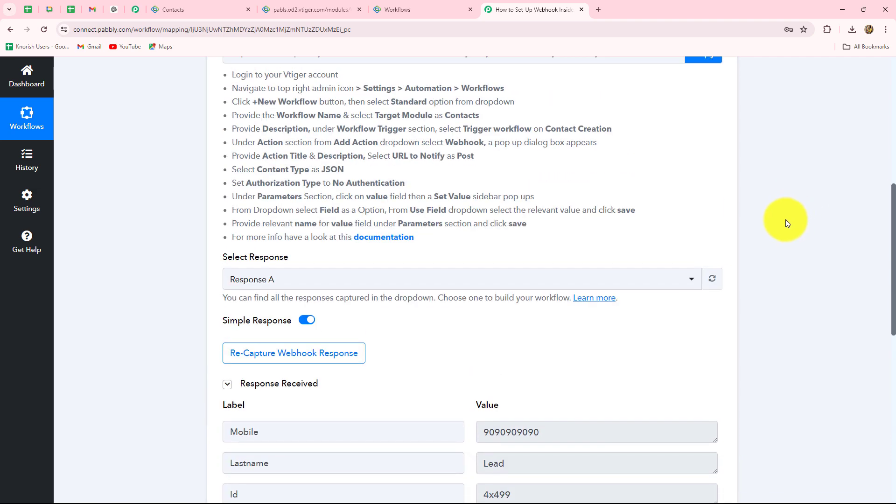
scroll(794, 280, up, 3)
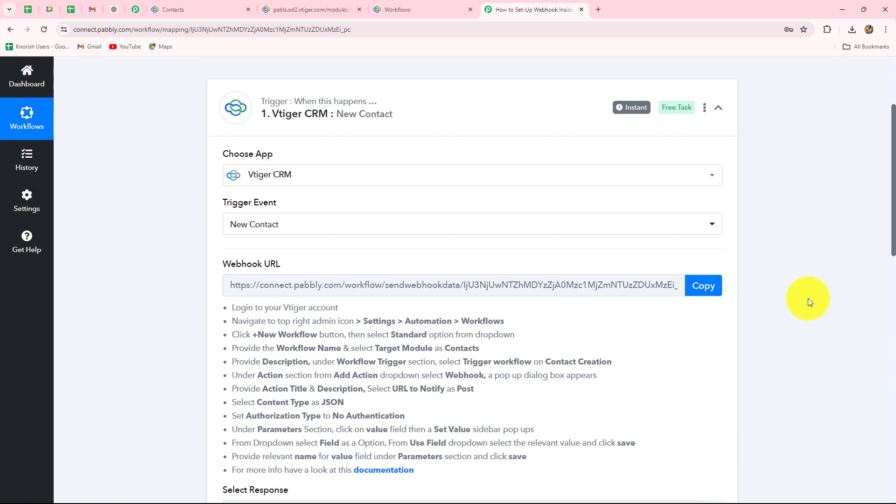
scroll(808, 293, up, 4)
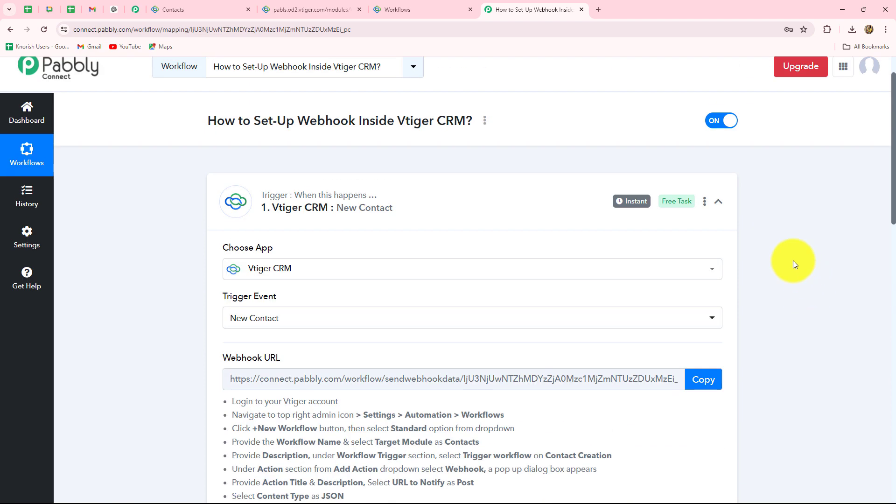
click(724, 202)
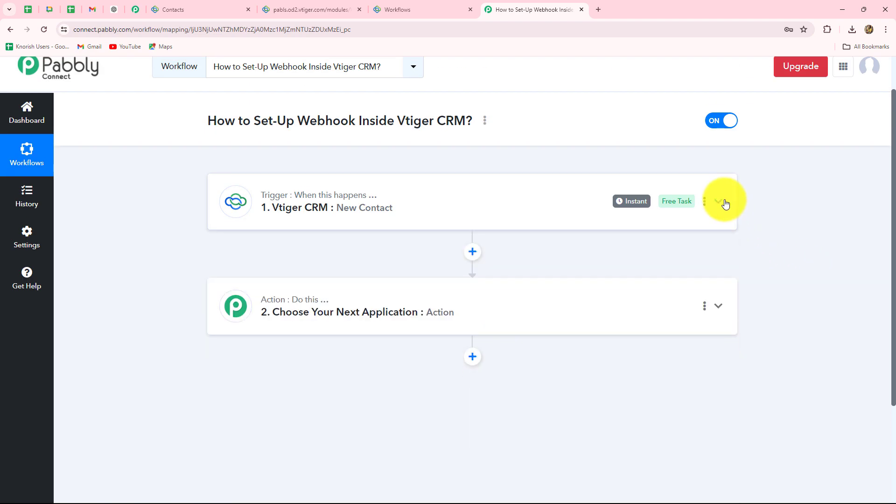